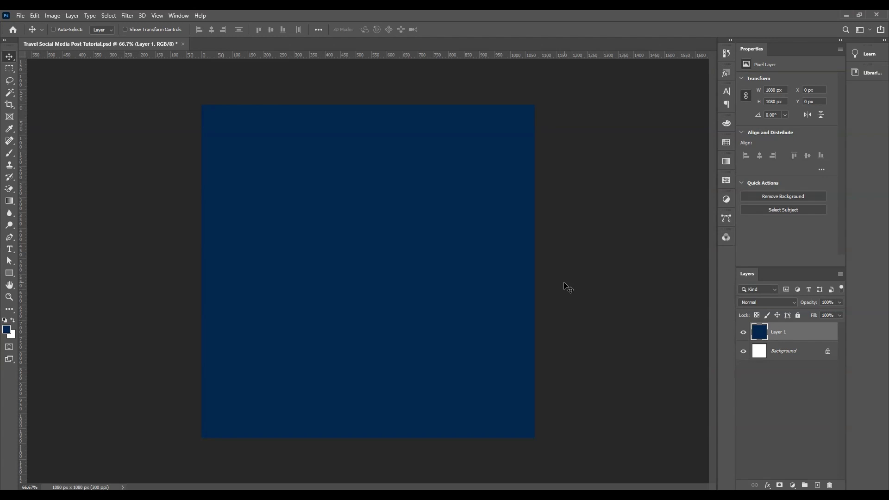
# Draw a rectangle about 1138 by 277 px across the middle of the canvas and fill it bright red
pyautogui.click(9, 273)
pyautogui.moveTo(194, 240); pyautogui.dragTo(546, 325)
pyautogui.doubleClick(764, 336)
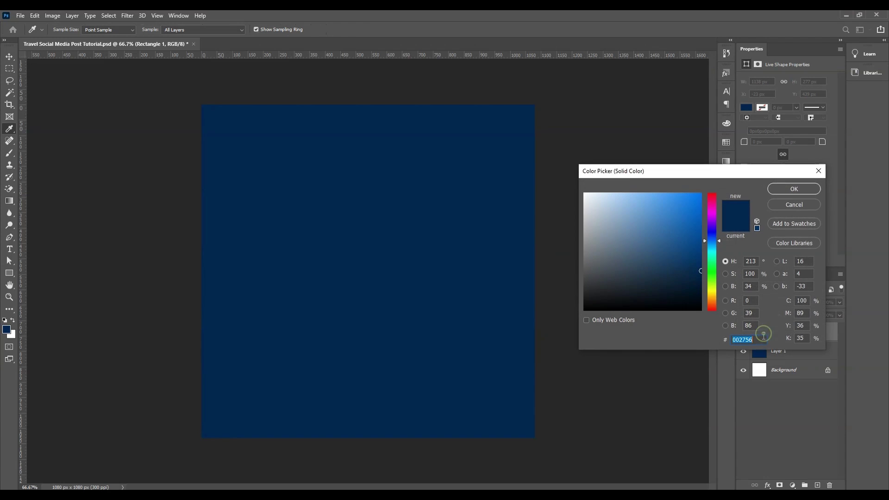
pyautogui.click(712, 310)
pyautogui.click(699, 200)
pyautogui.moveTo(699, 199); pyautogui.dragTo(692, 207)
pyautogui.click(787, 191)
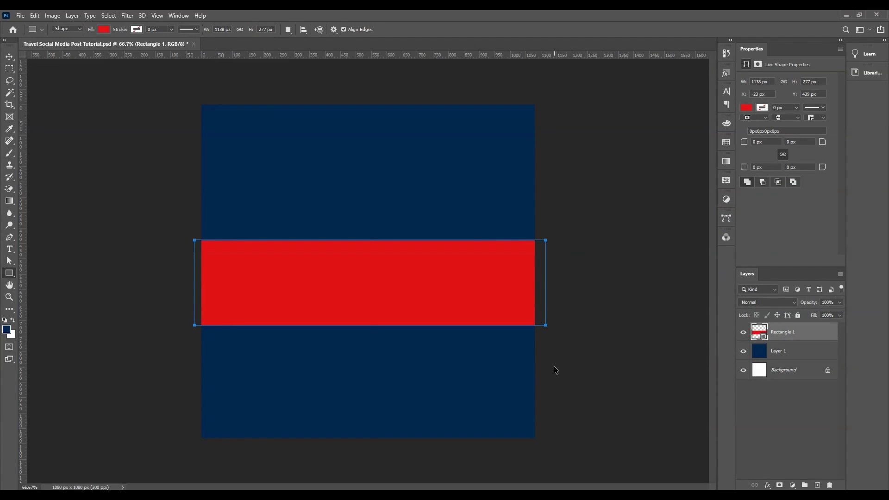
# Skew the red rectangle into a band rising towards the right and centre it slightly below the canvas middle
pyautogui.hotkey('ctrl', 't')
pyautogui.moveTo(543, 283); pyautogui.dragTo(545, 250)
pyautogui.moveTo(477, 256); pyautogui.dragTo(470, 309)
pyautogui.press('Return')
pyautogui.click(407, 193)
pyautogui.press('v')
pyautogui.moveTo(357, 331); pyautogui.dragTo(357, 311)
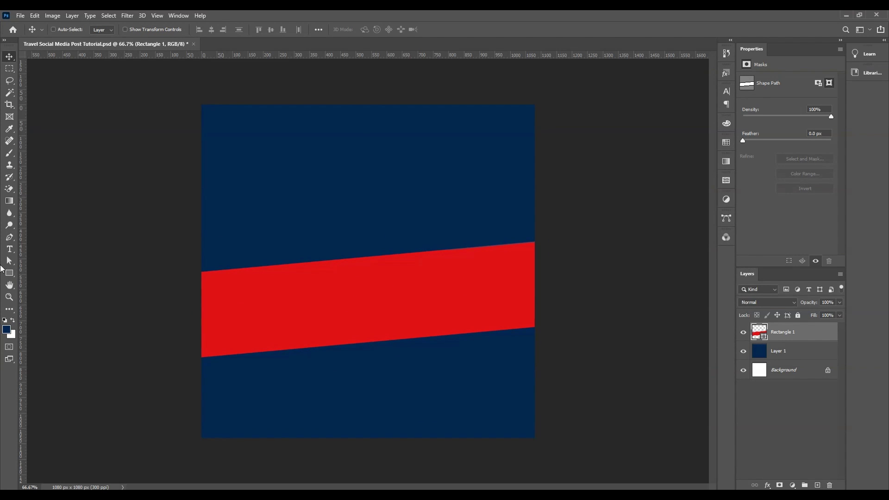
# Create a three-sided polygon with smooth corners, 300 px wide and 300 px high, over the red band
pyautogui.press('u')
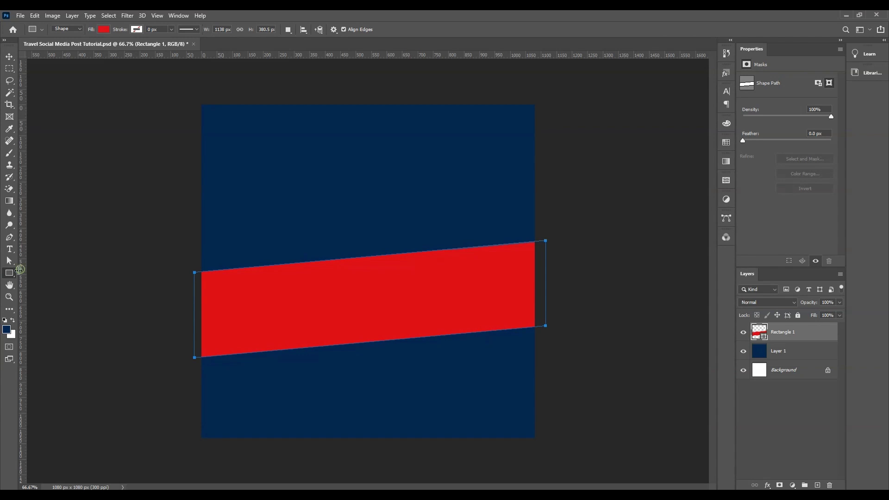
pyautogui.rightClick(20, 269)
pyautogui.click(46, 303)
pyautogui.moveTo(306, 225); pyautogui.dragTo(318, 237)
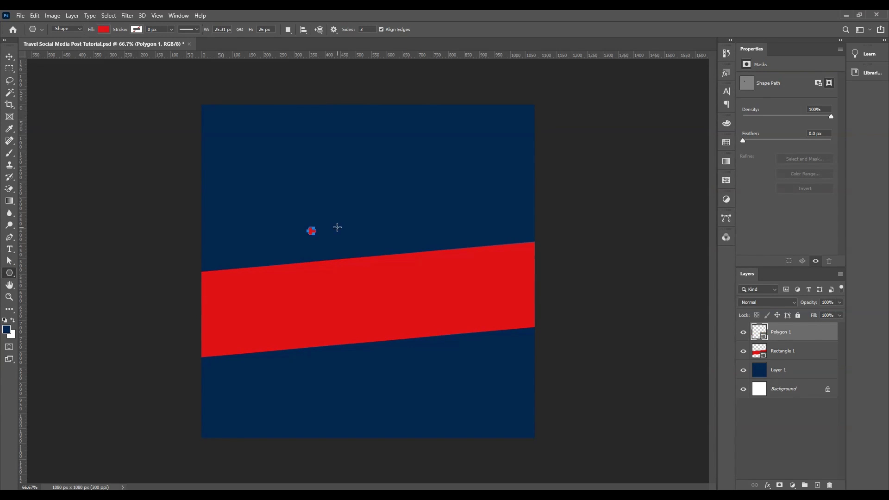
pyautogui.hotkey('ctrl', 'z')
pyautogui.click(334, 222)
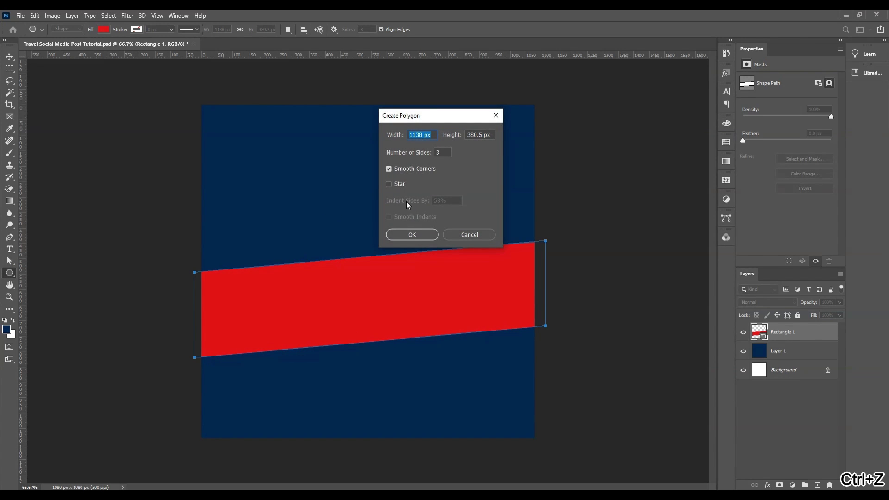
pyautogui.write('300')
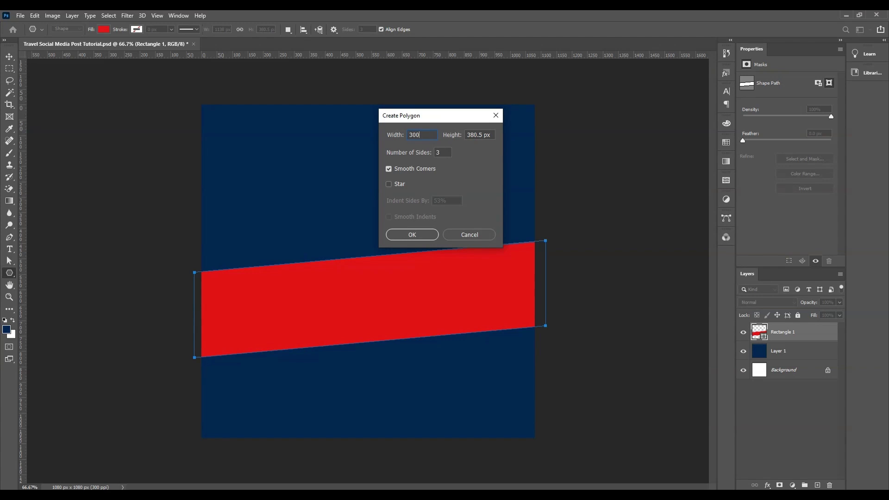
pyautogui.doubleClick(487, 135)
pyautogui.write('300')
pyautogui.click(411, 236)
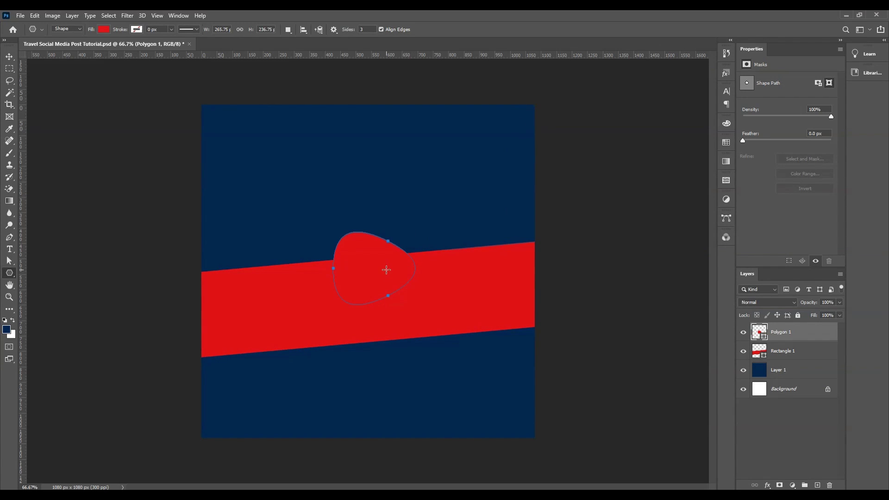
# Enlarge, rotate and distort the polygon into a downward-pointing rounded triangle over the band's left half
pyautogui.hotkey('ctrl', 't')
pyautogui.moveTo(415, 305); pyautogui.dragTo(349, 358)
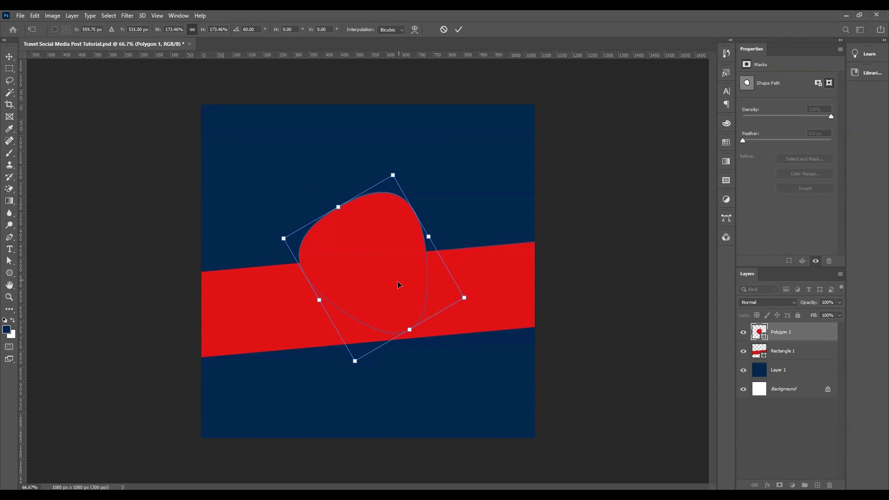
pyautogui.moveTo(398, 281); pyautogui.dragTo(358, 308)
pyautogui.moveTo(461, 353); pyautogui.dragTo(424, 381)
pyautogui.moveTo(318, 304); pyautogui.dragTo(310, 301)
pyautogui.press('Return')
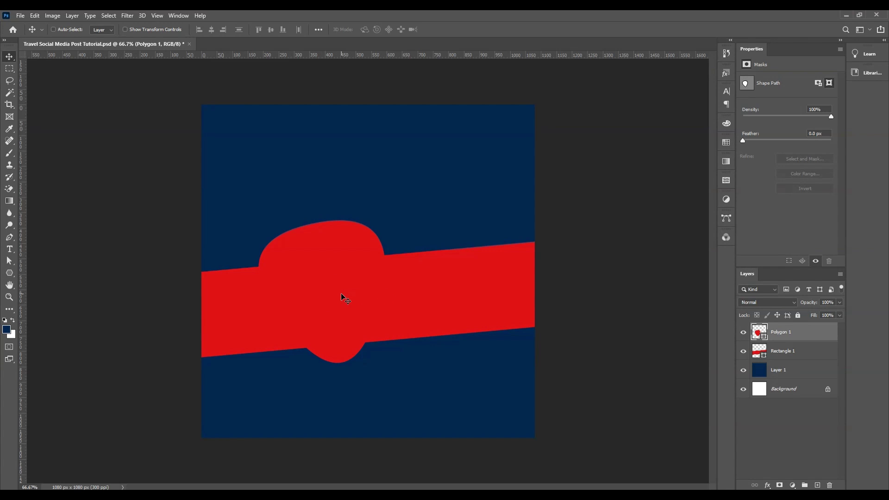
# Change the polygon's fill to a light pinkish grey
pyautogui.doubleClick(760, 336)
pyautogui.moveTo(634, 219); pyautogui.dragTo(591, 217)
pyautogui.click(780, 190)
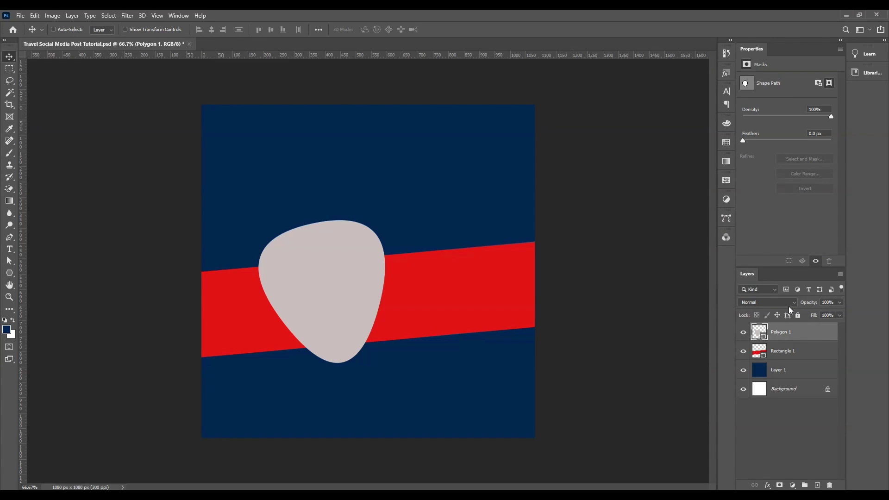
# Stretch the polygon's upper corners outwards so the shape measures about 473 by 458 px
pyautogui.hotkey('ctrl', 't')
pyautogui.moveTo(385, 220); pyautogui.dragTo(397, 220)
pyautogui.moveTo(258, 221); pyautogui.dragTo(240, 225)
pyautogui.press('Return')
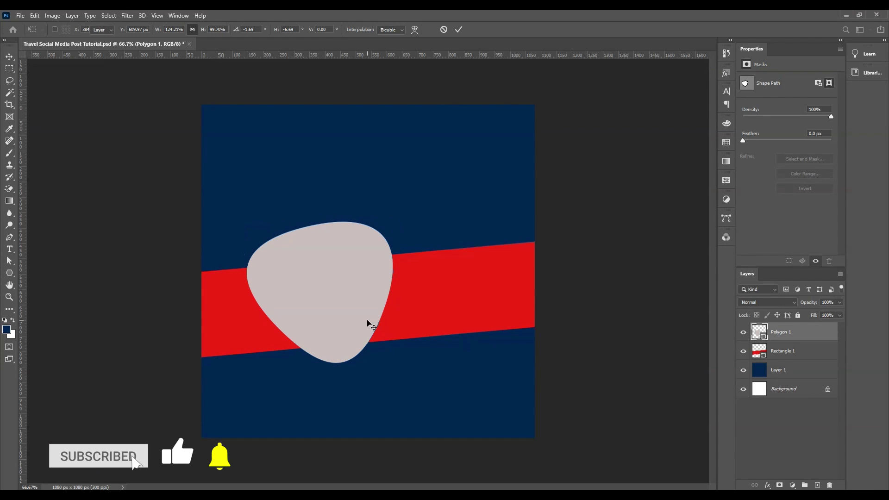
# Duplicate the polygon, rotate the copy about -162°, shrink it to about 58% and place it at the original's lower right
pyautogui.keyDown('alt'); pyautogui.moveTo(363, 310); pyautogui.dragTo(490, 301); pyautogui.keyUp('alt')
pyautogui.hotkey('ctrl', 't')
pyautogui.moveTo(497, 366); pyautogui.dragTo(269, 236)
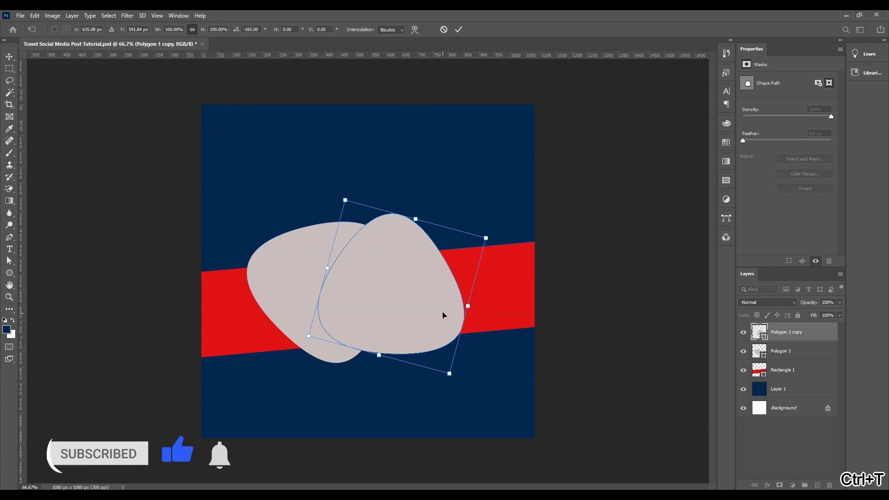
pyautogui.moveTo(440, 313); pyautogui.dragTo(464, 353)
pyautogui.moveTo(514, 280); pyautogui.dragTo(428, 317)
pyautogui.moveTo(417, 286); pyautogui.dragTo(420, 288)
pyautogui.keyDown('ctrl'); pyautogui.moveTo(447, 335); pyautogui.dragTo(448, 342); pyautogui.keyUp('ctrl')
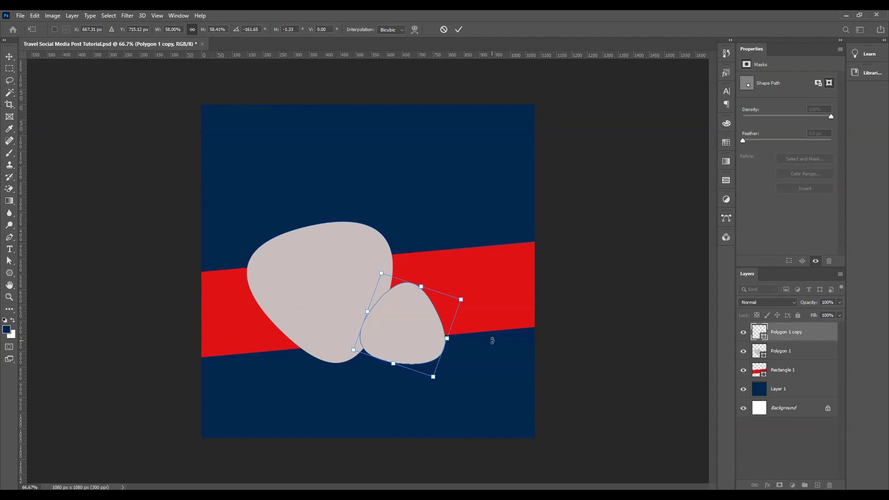
pyautogui.press('Return')
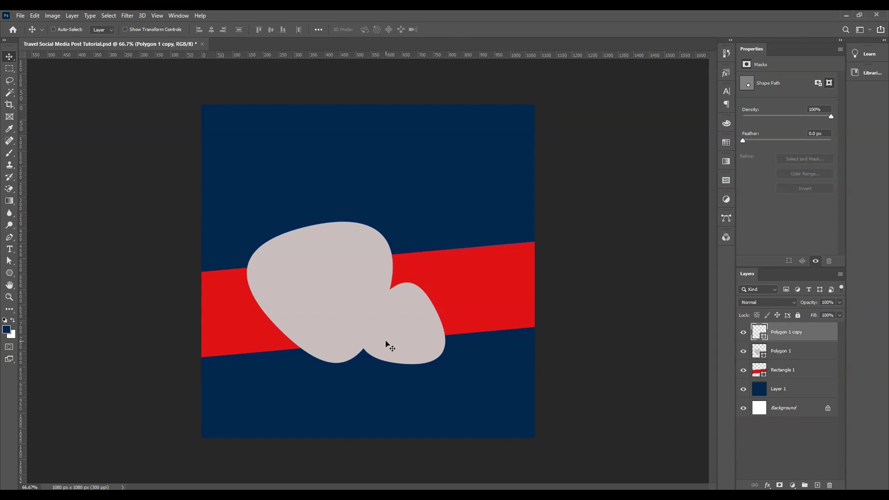
# Add a white 10 px stroke to the large polygon
pyautogui.click(790, 356)
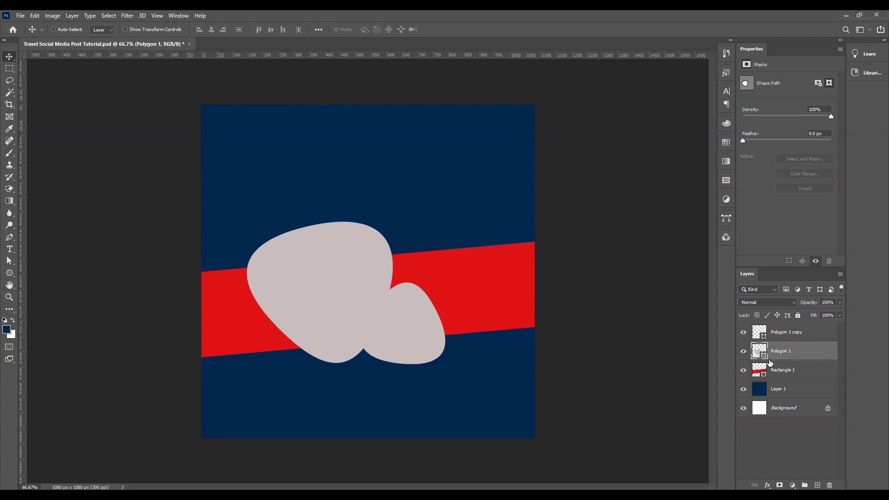
pyautogui.press('a')
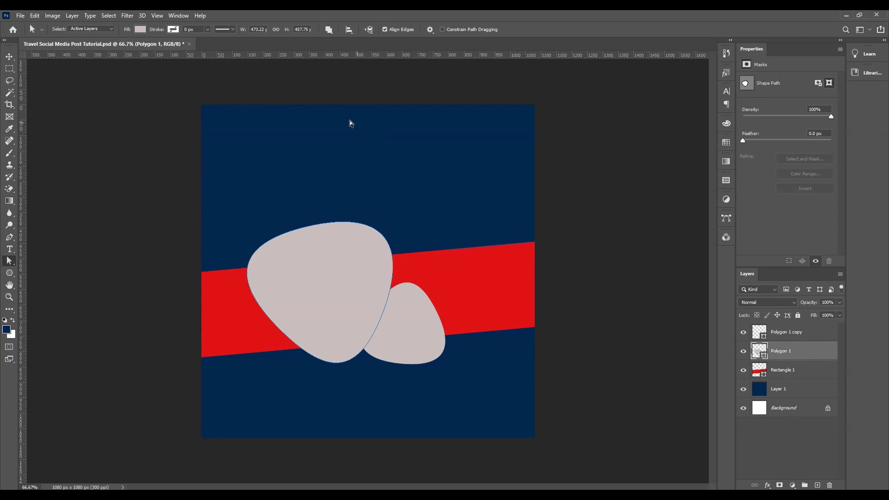
pyautogui.click(173, 30)
pyautogui.moveTo(196, 29); pyautogui.dragTo(160, 23)
pyautogui.write('5')
pyautogui.press('Return')
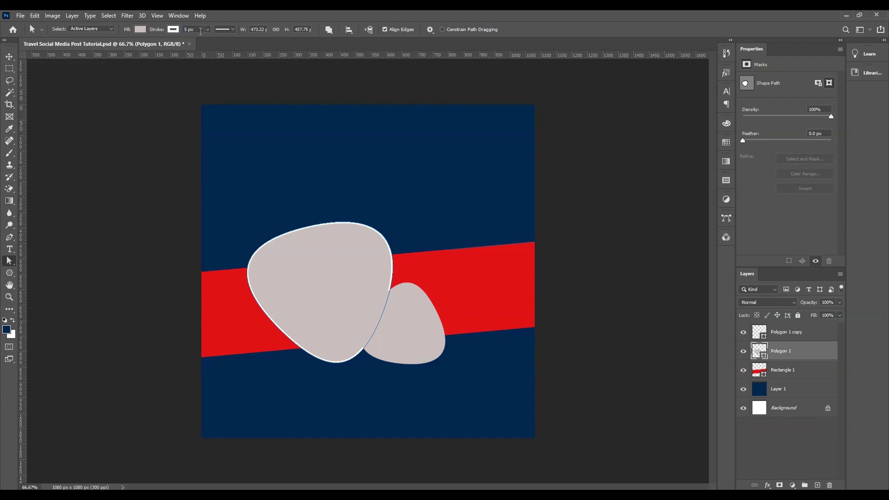
pyautogui.scroll(3, 200, 30)
pyautogui.scroll(2, 201, 30)
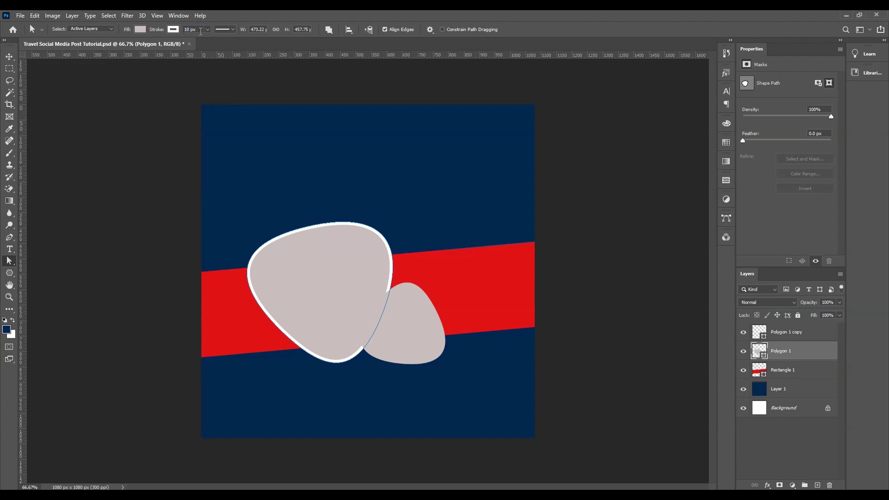
# Give the small polygon a matching white 10 px stroke
pyautogui.press('v')
pyautogui.click(807, 332)
pyautogui.press('a')
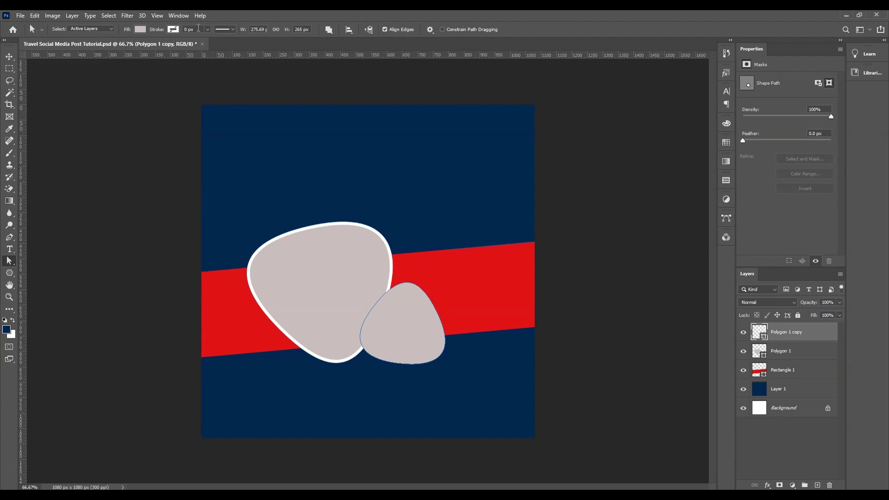
pyautogui.click(173, 29)
pyautogui.click(198, 28)
pyautogui.write('10')
pyautogui.press('Return')
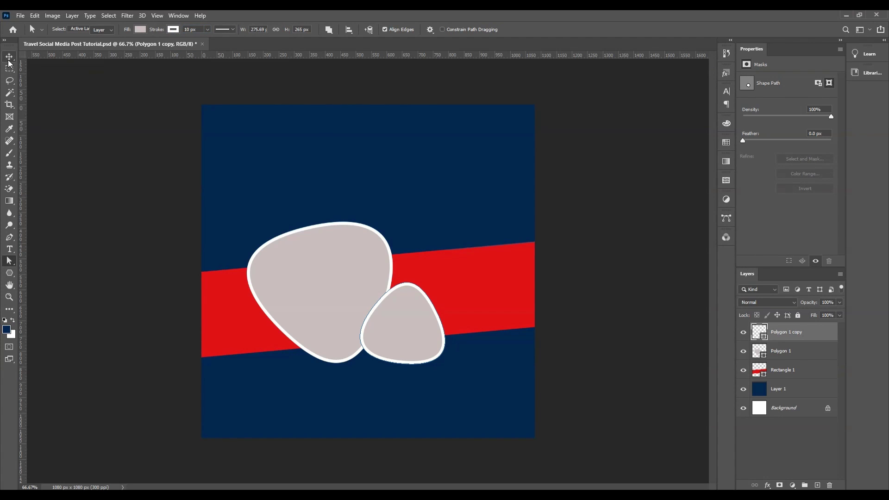
pyautogui.press('v')
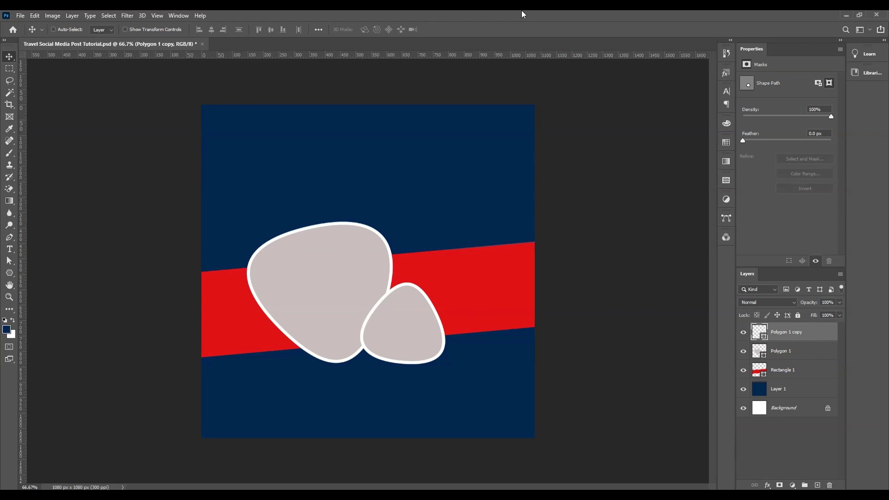
# Shift both polygons together slightly to the right, keeping their relative positions
pyautogui.keyDown('ctrl'); pyautogui.click(338, 290); pyautogui.keyUp('ctrl')
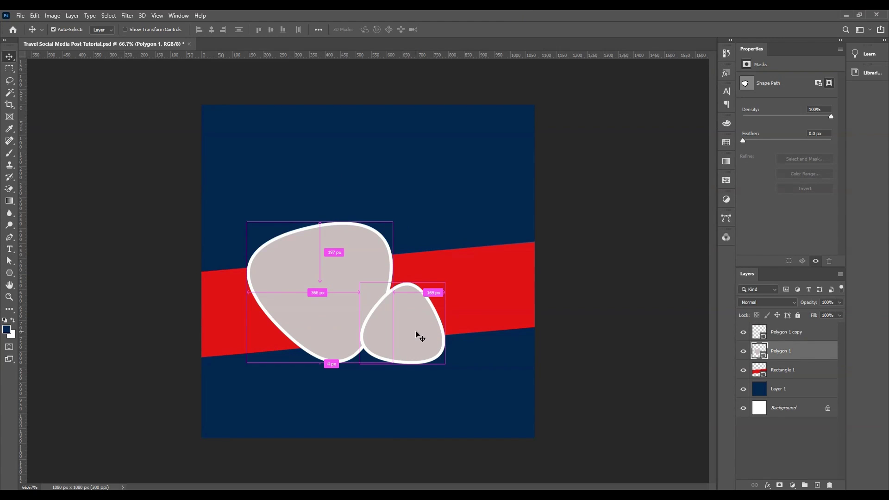
pyautogui.keyDown('ctrl'); pyautogui.keyDown('shift'); pyautogui.click(413, 333); pyautogui.keyUp('shift'); pyautogui.keyUp('ctrl')
pyautogui.moveTo(403, 331); pyautogui.dragTo(411, 331)
pyautogui.click(784, 335)
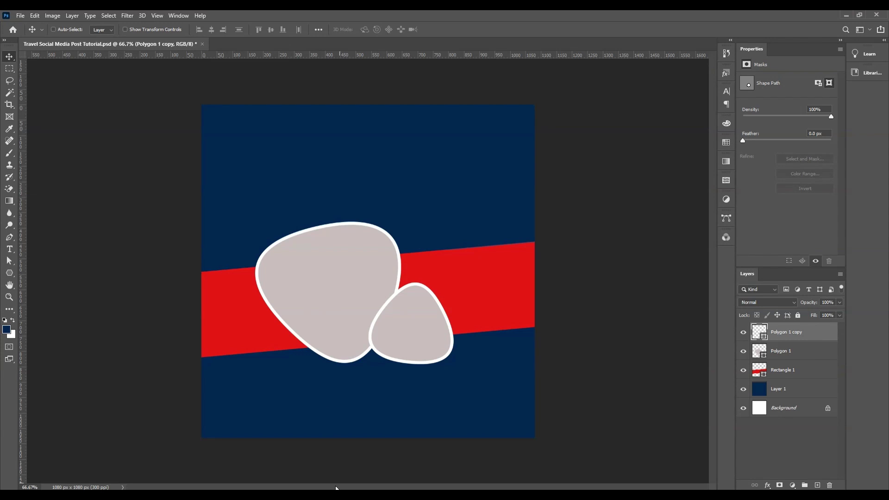
# Place the hot-air balloon photo from the Assets folder, clip it to the large polygon and position the couple inside
pyautogui.click(778, 354)
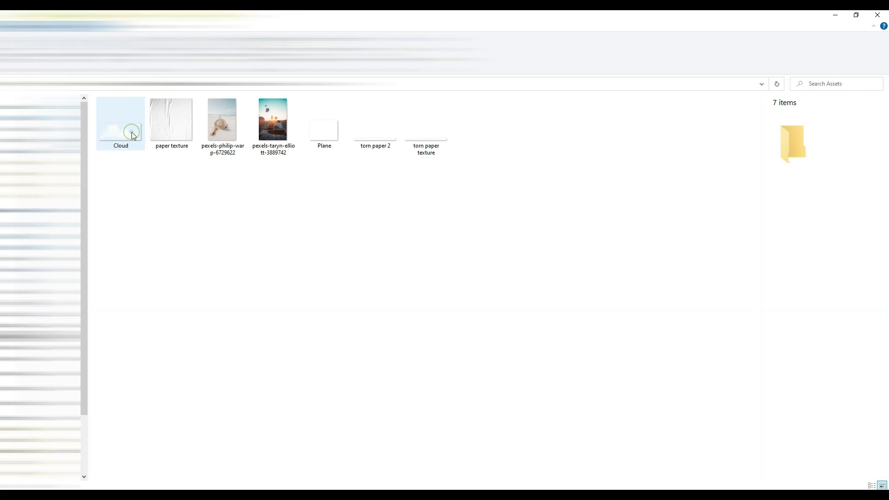
pyautogui.moveTo(275, 132); pyautogui.dragTo(335, 295)
pyautogui.press('Return')
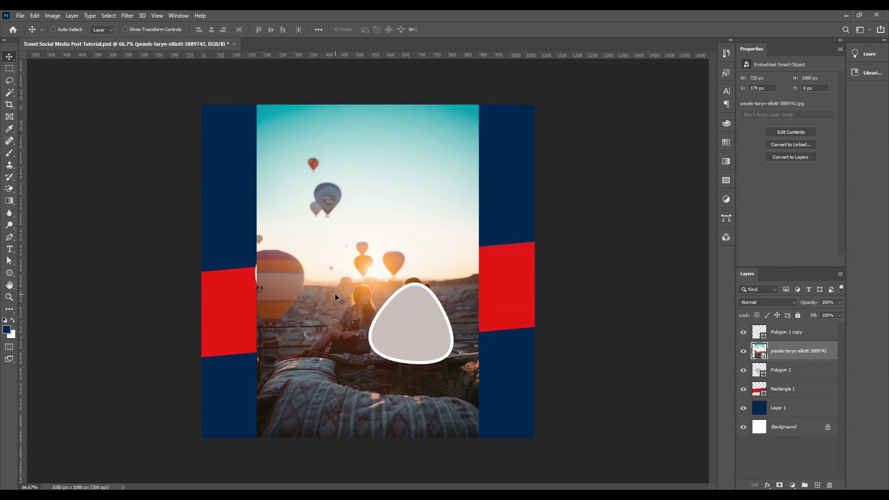
pyautogui.keyDown('alt'); pyautogui.click(791, 361); pyautogui.keyUp('alt')
pyautogui.moveTo(473, 358); pyautogui.dragTo(415, 331)
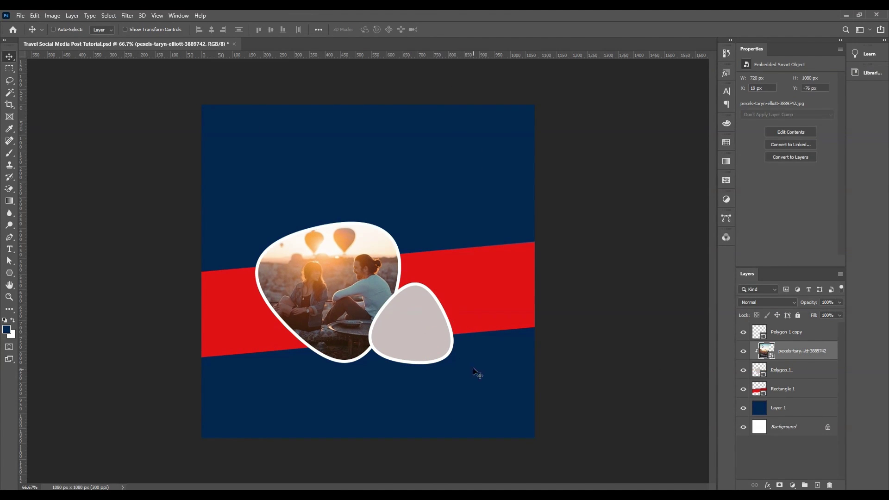
# Place the beach hat photo from the Assets folder and clip it to the small polygon
pyautogui.keyDown('ctrl'); pyautogui.click(428, 337); pyautogui.keyUp('ctrl')
pyautogui.hotkey('alt', 'Tab')
pyautogui.click(227, 127)
pyautogui.moveTo(227, 128); pyautogui.dragTo(413, 326)
pyautogui.press('Return')
pyautogui.keyDown('alt'); pyautogui.click(801, 341); pyautogui.keyUp('alt')
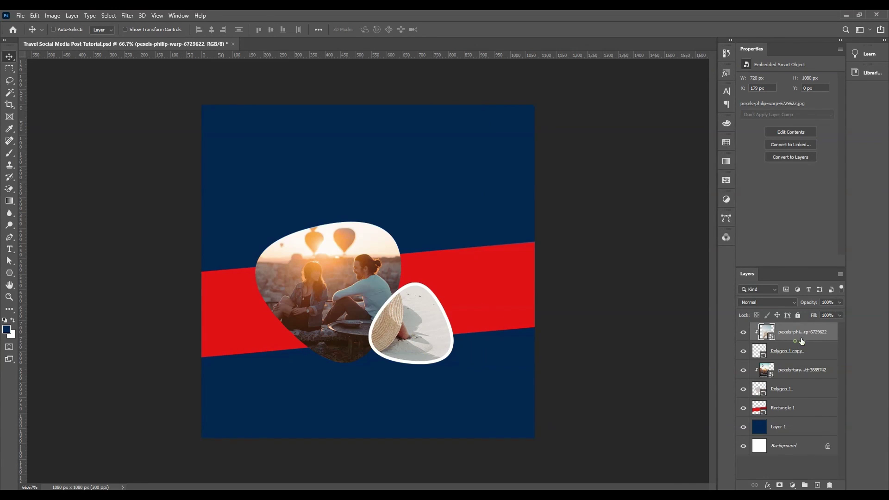
# Scale the beach photo to about 363 by 544 px and centre the hat within the small polygon
pyautogui.moveTo(439, 301)
pyautogui.mouseDown()
pyautogui.moveTo(485, 308)
pyautogui.moveTo(496, 288)
pyautogui.moveTo(471, 287)
pyautogui.moveTo(430, 315)
pyautogui.mouseUp()
pyautogui.hotkey('ctrl', 't')
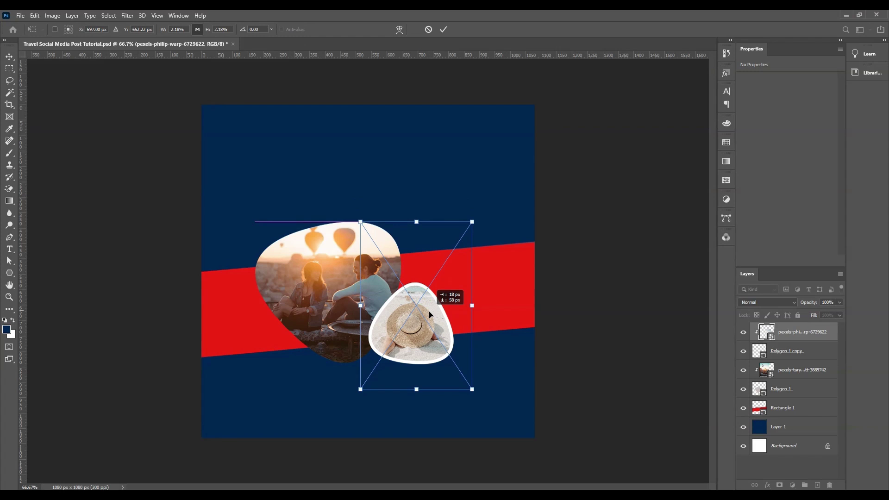
pyautogui.press('Return')
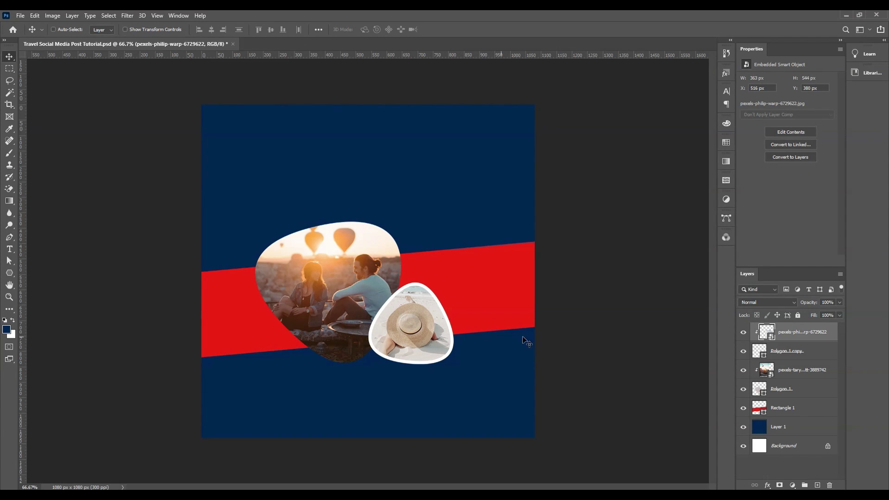
pyautogui.click(799, 369)
pyautogui.click(775, 388)
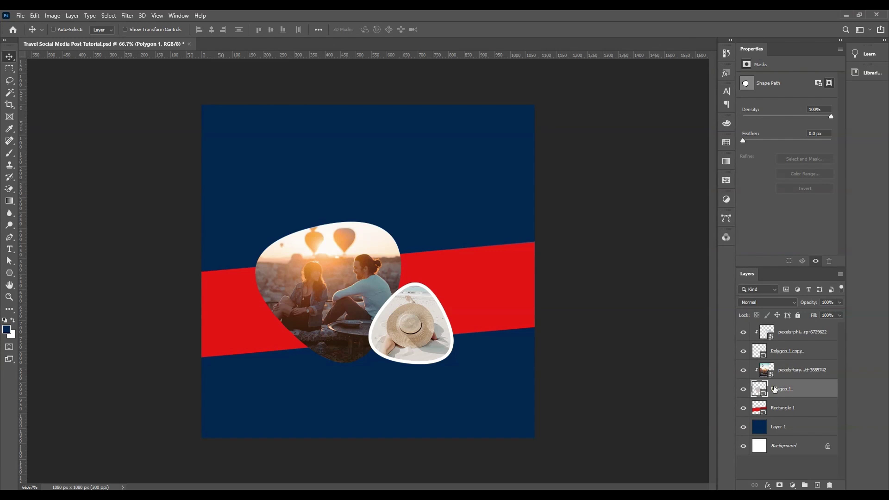
pyautogui.click(743, 392)
pyautogui.click(743, 391)
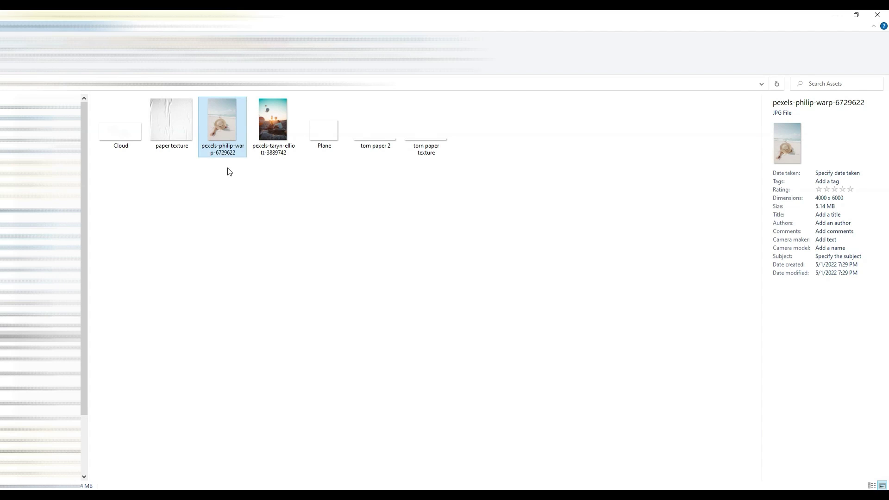
# Place the Cloud image, move its layer to the top and clip the balloon photo to the large polygon again
pyautogui.moveTo(119, 137); pyautogui.dragTo(354, 279)
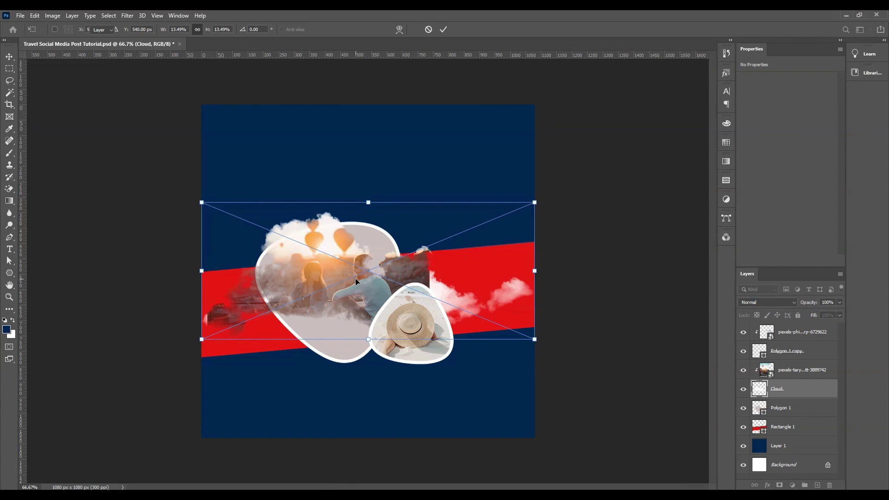
pyautogui.press('Return')
pyautogui.moveTo(790, 391); pyautogui.dragTo(783, 326)
pyautogui.click(794, 394)
pyautogui.hotkey('ctrl', 'alt', 'g')
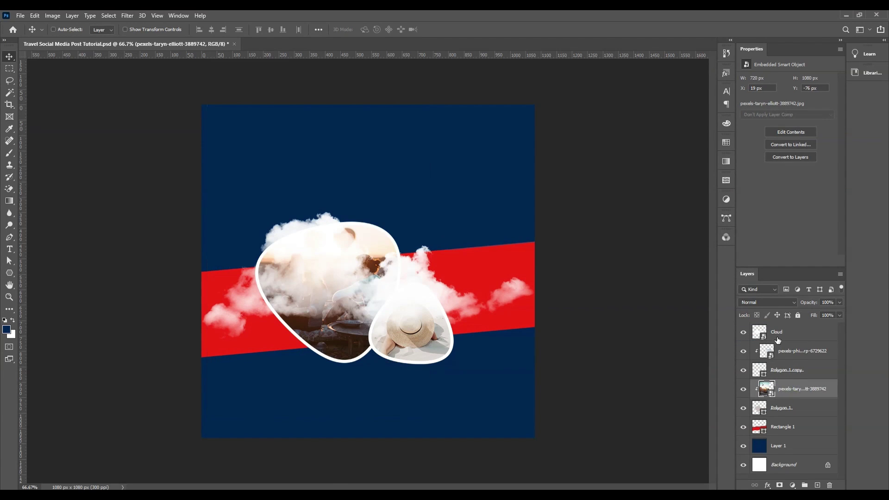
# Shrink the cloud onto the large photo's lower edge and set a copy, about 2.4% scale and -4.8° rotation, at its right edge
pyautogui.click(778, 340)
pyautogui.hotkey('ctrl', 't')
pyautogui.moveTo(533, 271); pyautogui.dragTo(420, 263)
pyautogui.press('Return')
pyautogui.hotkey('ctrl', 't')
pyautogui.press('Return')
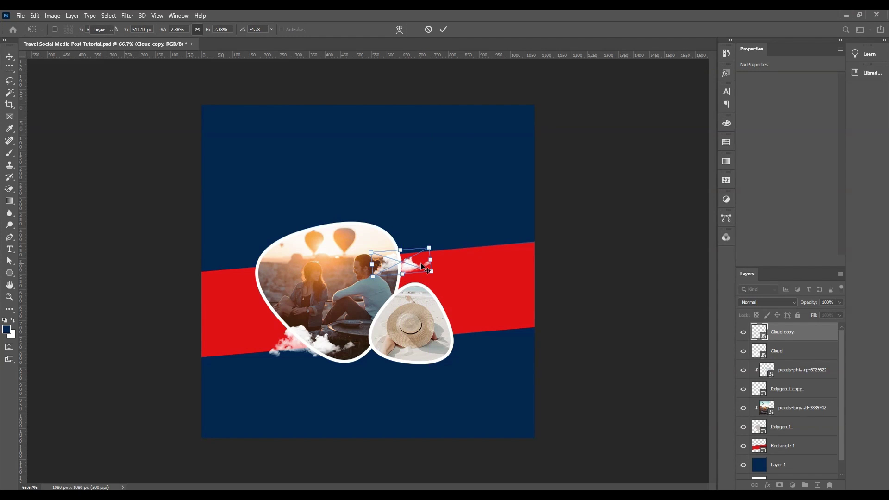
# Make the slanted red band slightly narrower by lowering its upper edge, then adjust its vertical position
pyautogui.keyDown('ctrl'); pyautogui.click(529, 279); pyautogui.keyUp('ctrl')
pyautogui.hotkey('ctrl', 't')
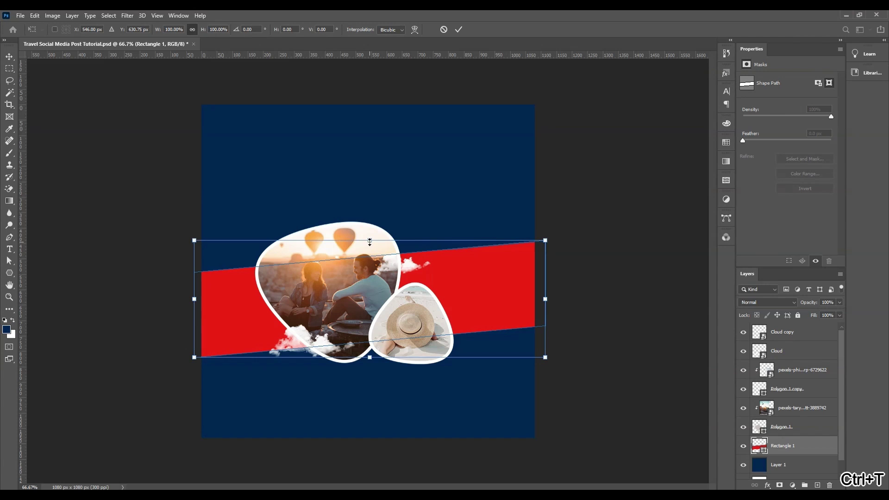
pyautogui.moveTo(370, 241); pyautogui.dragTo(370, 247)
pyautogui.moveTo(494, 334); pyautogui.dragTo(494, 337)
pyautogui.press('Return')
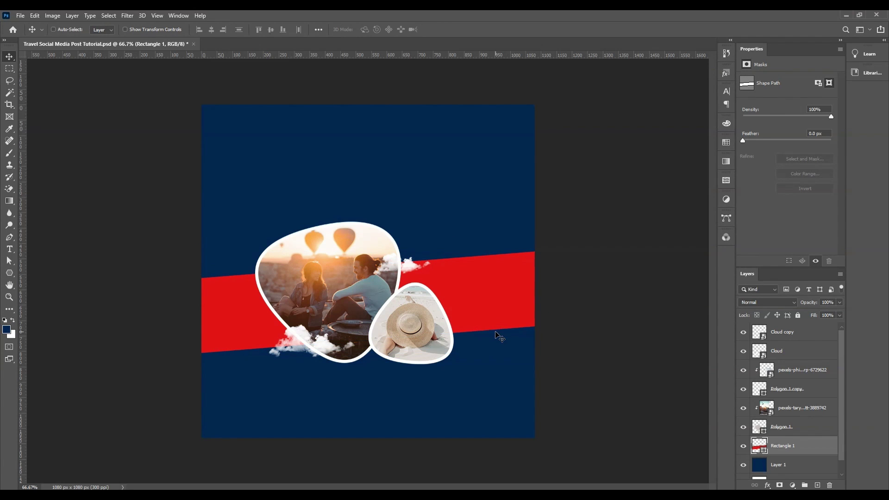
# Shift the cloud at the large photo's right edge slightly outward and place another cloud copy, about 211 by 97 px, at the left edge
pyautogui.moveTo(409, 269); pyautogui.dragTo(415, 272)
pyautogui.keyDown('ctrl'); pyautogui.click(324, 333); pyautogui.keyUp('ctrl')
pyautogui.moveTo(324, 333); pyautogui.dragTo(303, 281)
pyautogui.hotkey('ctrl', 't')
pyautogui.moveTo(264, 252)
pyautogui.mouseDown()
pyautogui.moveTo(270, 270)
pyautogui.moveTo(312, 283)
pyautogui.moveTo(276, 235)
pyautogui.moveTo(274, 264)
pyautogui.mouseUp()
pyautogui.press('Return')
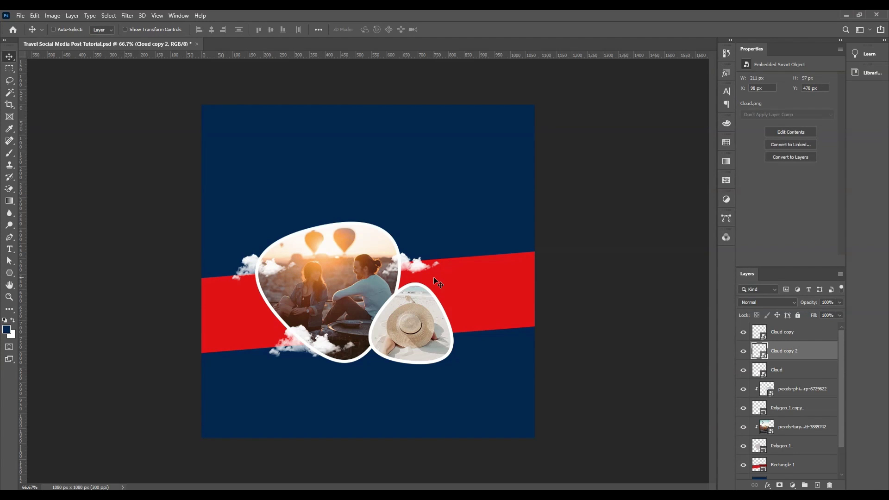
pyautogui.click(793, 333)
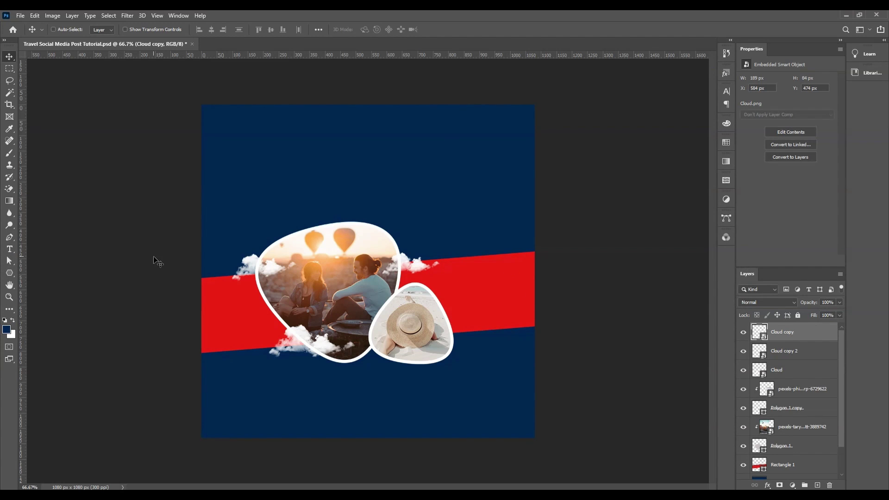
# Add the white text WORLD above the photos in Built Titling SemiBold
pyautogui.click(11, 250)
pyautogui.click(13, 320)
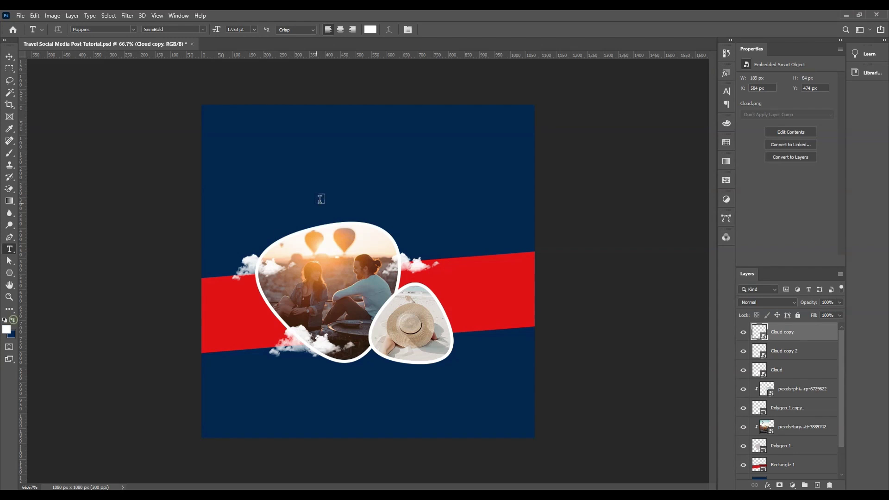
pyautogui.click(131, 28)
pyautogui.write('Built Titling')
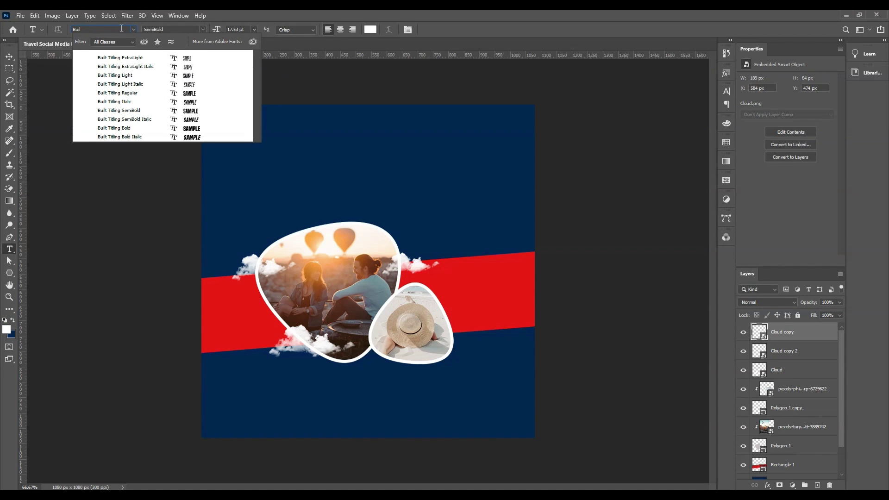
pyautogui.click(128, 112)
pyautogui.click(322, 177)
pyautogui.write('WORLD')
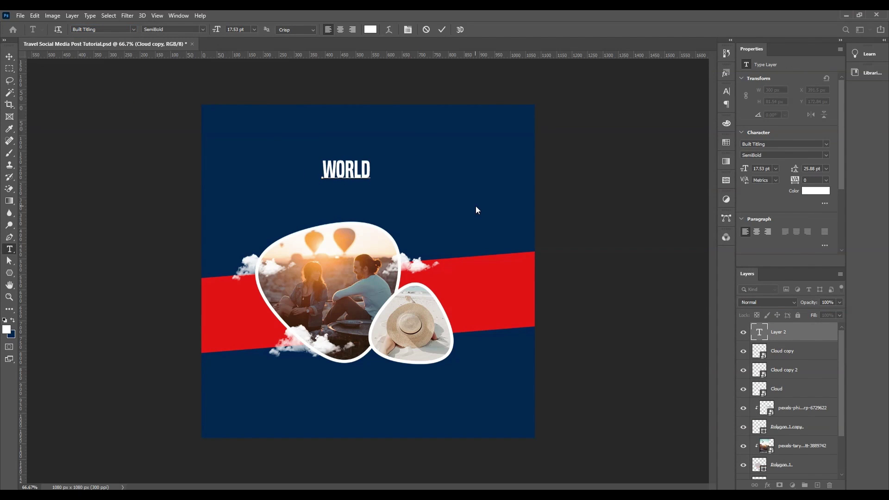
pyautogui.click(796, 337)
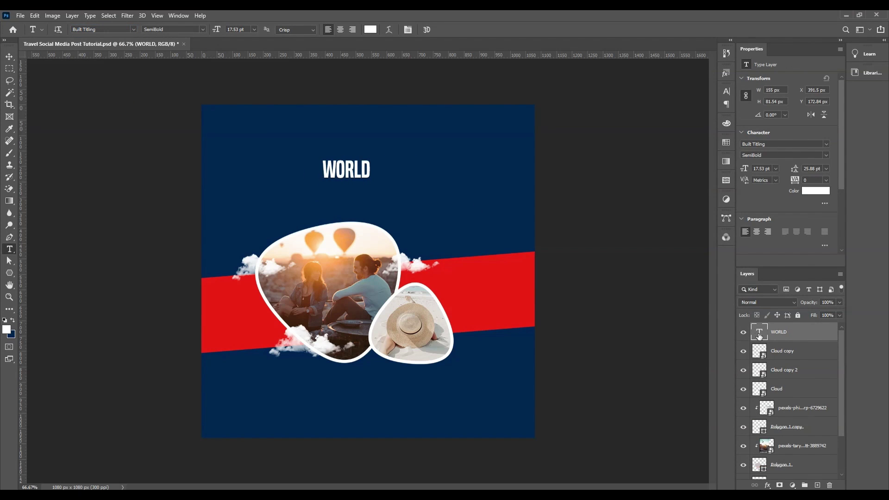
# Scale the WORLD text to about 306% and rotate it to about -7.16°
pyautogui.hotkey('ctrl', 't')
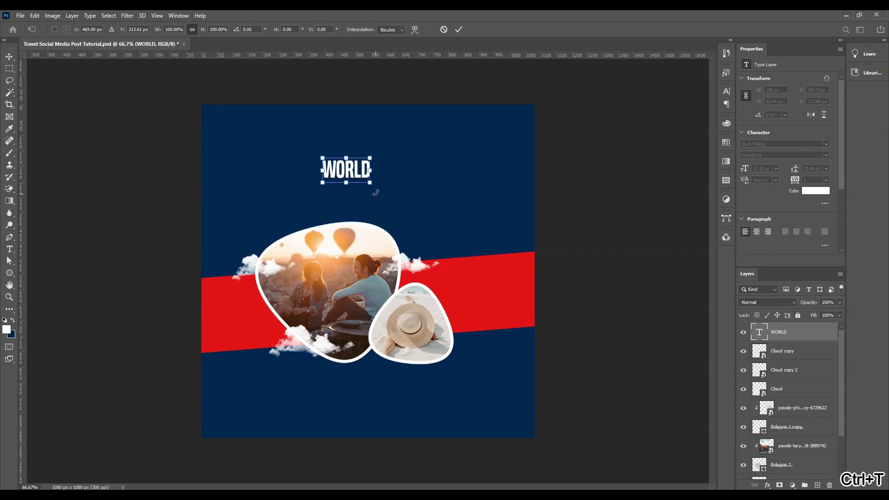
pyautogui.moveTo(373, 184); pyautogui.dragTo(433, 204)
pyautogui.press('Escape')
pyautogui.hotkey('ctrl', 't')
pyautogui.moveTo(408, 162); pyautogui.dragTo(420, 166)
pyautogui.press('Return')
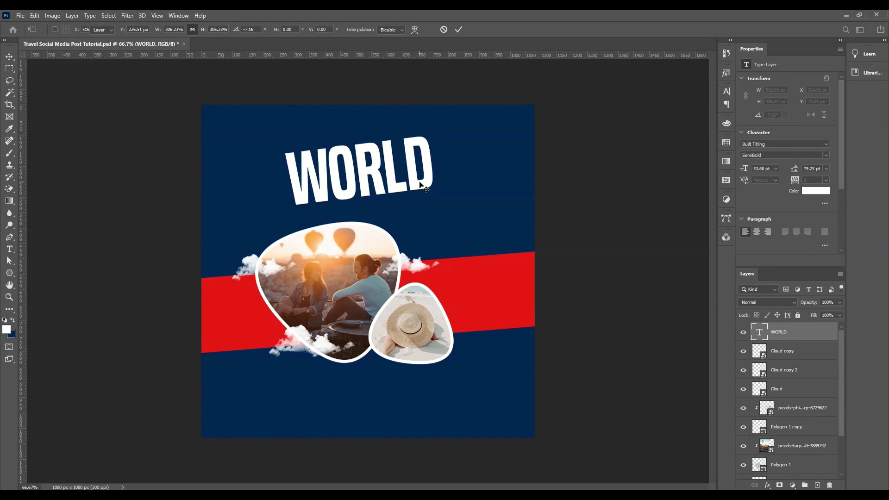
# Set WORLD to SemiBold Italic with a tracking of -60 and shift it slightly toward the canvas centre
pyautogui.doubleClick(760, 332)
pyautogui.click(202, 29)
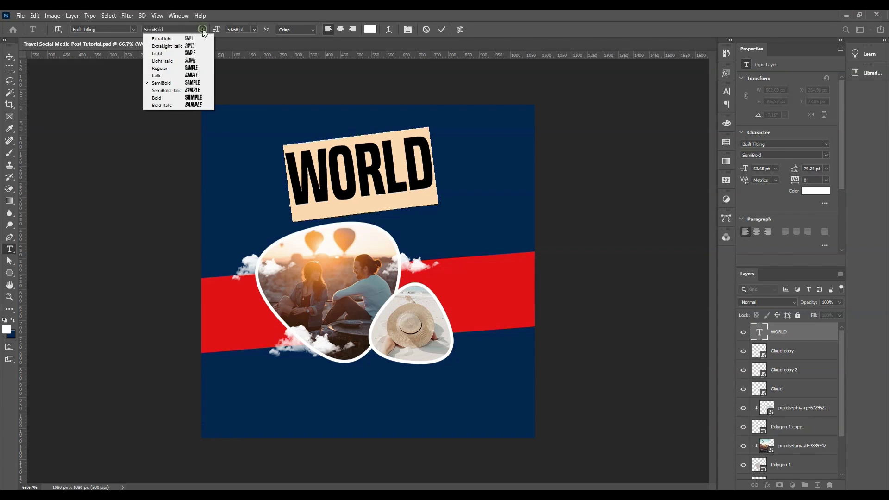
pyautogui.click(185, 92)
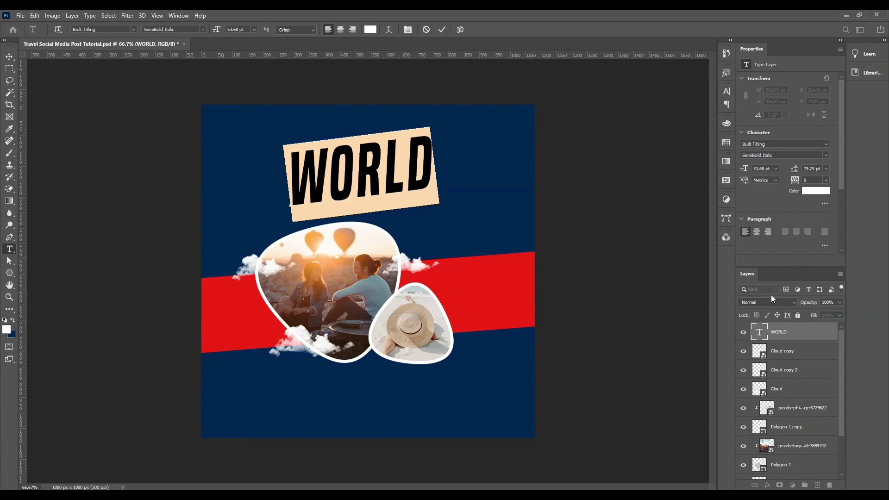
pyautogui.scroll(-6, 816, 182)
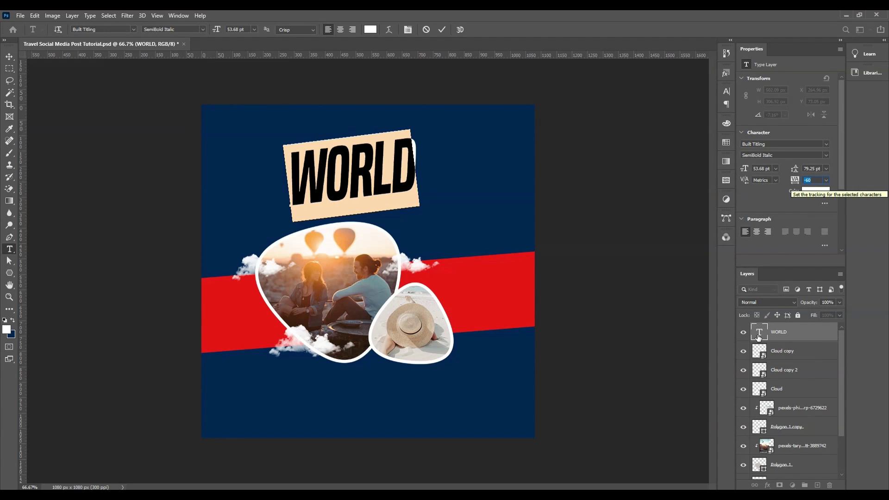
pyautogui.hotkey('ctrl', 'Return')
pyautogui.press('v')
pyautogui.moveTo(381, 171); pyautogui.dragTo(387, 169)
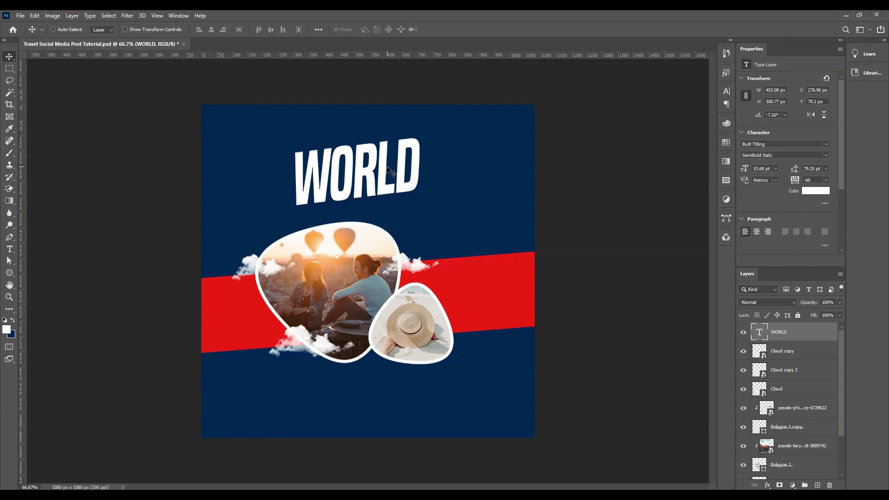
# Centre WORLD horizontally on the canvas and place a duplicate of it above and to the left
pyautogui.moveTo(390, 172); pyautogui.dragTo(344, 131)
pyautogui.hotkey('ctrl', 'a')
pyautogui.click(212, 32)
pyautogui.hotkey('ctrl', 'd')
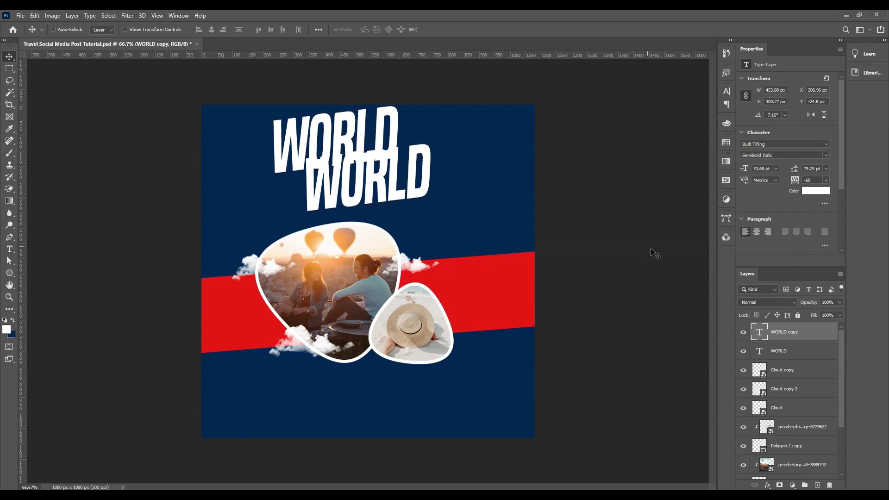
# Change the duplicate text to EXPLORE and scale it down to about 20.7 pt above WORLD
pyautogui.doubleClick(760, 333)
pyautogui.write('EXPLORE')
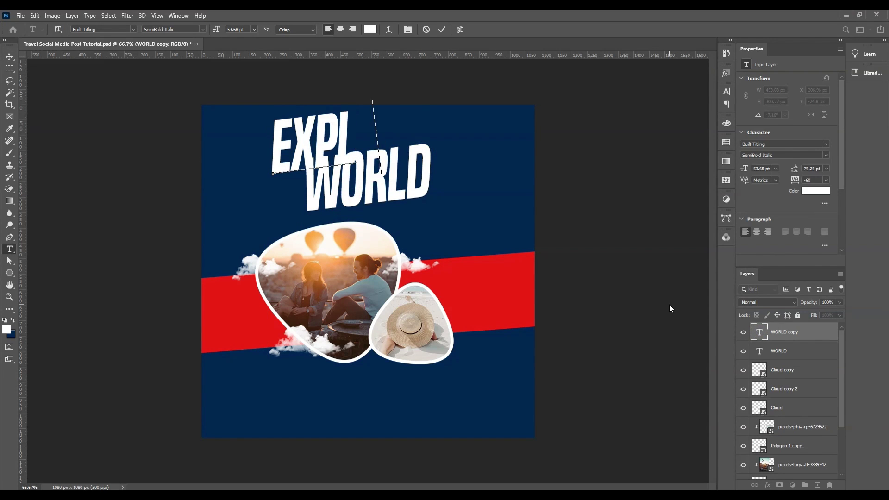
pyautogui.hotkey('ctrl', 'Return')
pyautogui.hotkey('ctrl', 't')
pyautogui.moveTo(431, 93); pyautogui.dragTo(370, 116)
pyautogui.moveTo(344, 143); pyautogui.dragTo(332, 134)
pyautogui.press('Return')
# Nudge EXPLORE until it sits just above WORLD with their left edges aligned, at about X 329 and Y 61 px
pyautogui.press('Down')
pyautogui.press('Down')
pyautogui.press('Down')
pyautogui.press('Down')
pyautogui.press('Down')
pyautogui.press('Down')
pyautogui.press('Down')
pyautogui.press('Down')
pyautogui.press('Down')
pyautogui.press('Down')
pyautogui.press('Right')
pyautogui.press('Right')
pyautogui.press('Right')
pyautogui.press('Right')
pyautogui.press('Right')
pyautogui.press('Right')
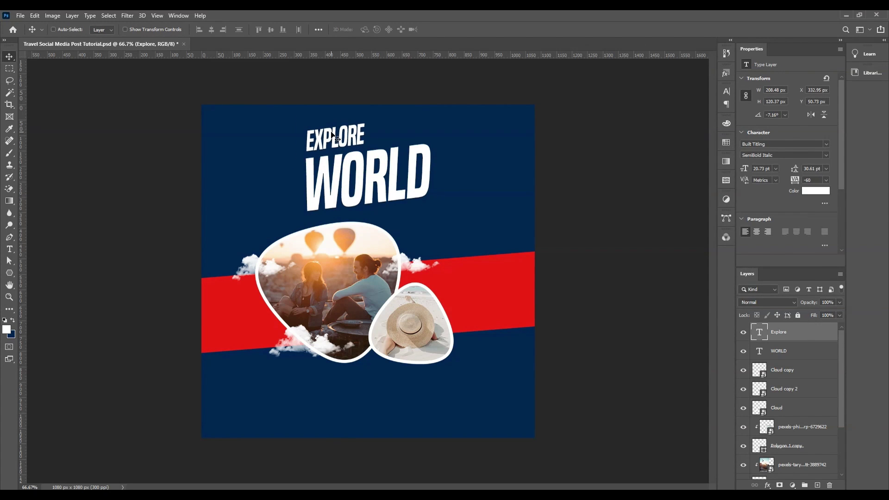
pyautogui.press('Down')
pyautogui.press('Down')
pyautogui.press('Down')
pyautogui.press('Down')
pyautogui.press('Down')
pyautogui.press('Down')
pyautogui.press('Down')
pyautogui.press('Down')
pyautogui.press('Down')
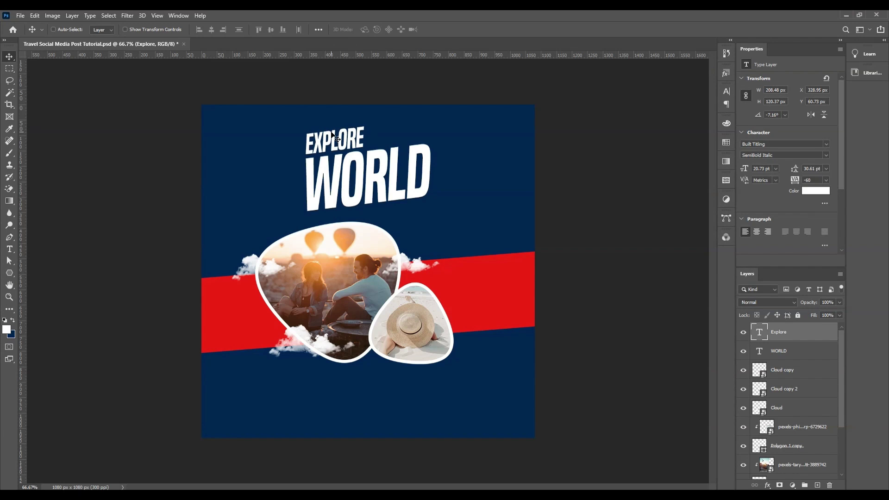
# Extend the small heading line to read EXPLORE YOUR
pyautogui.doubleClick(763, 335)
pyautogui.click(368, 142)
pyautogui.write('YOUR')
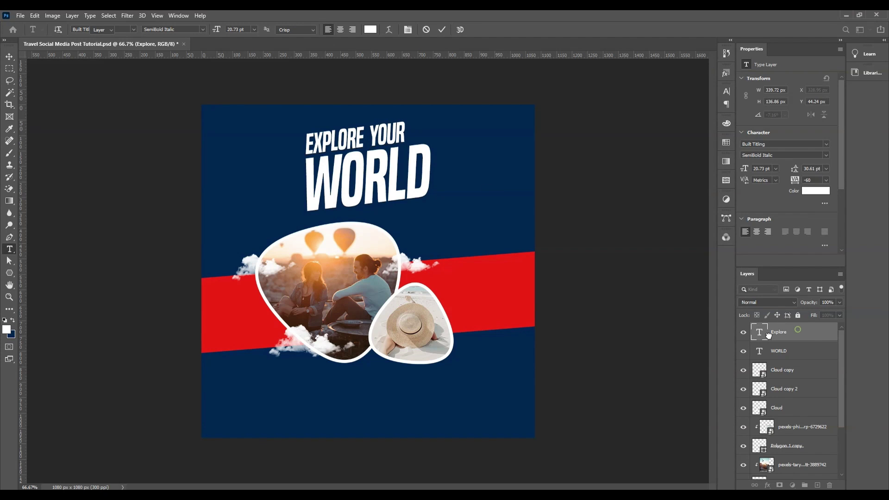
# Set the EXPLORE YOUR line to the Italic style with a tracking of 70
pyautogui.hotkey('ctrl', 'a')
pyautogui.scroll(8, 818, 181)
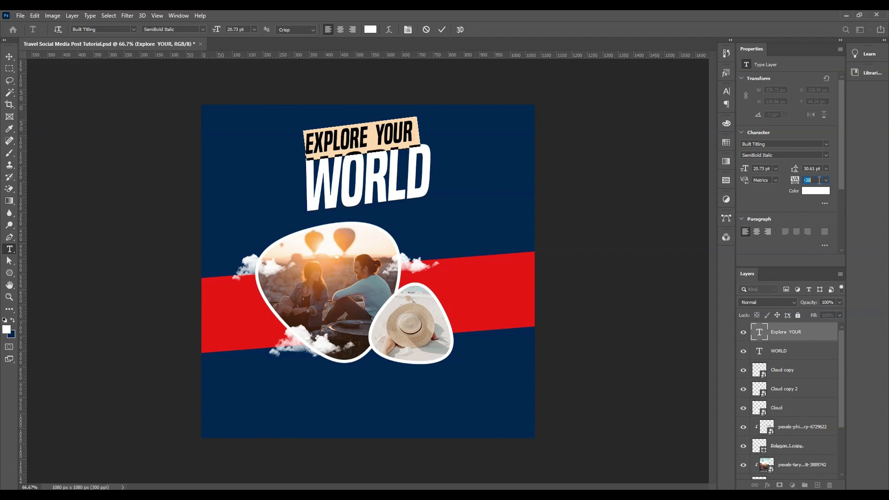
pyautogui.click(202, 29)
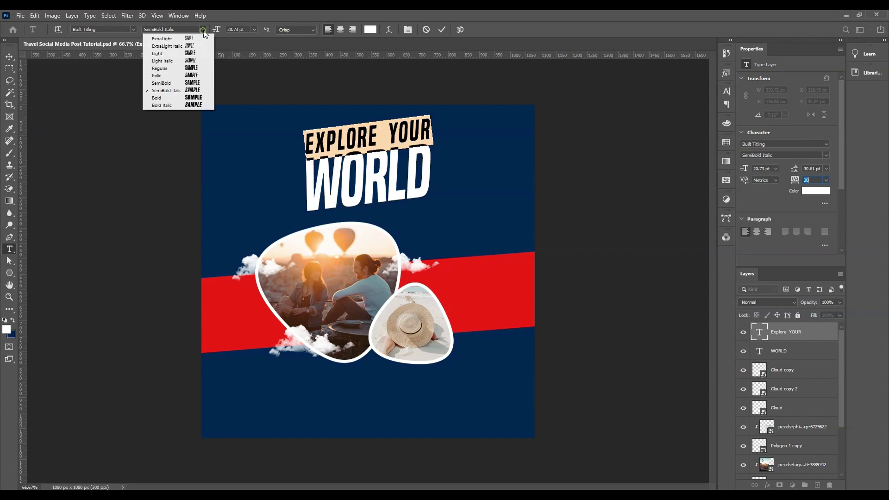
pyautogui.click(188, 78)
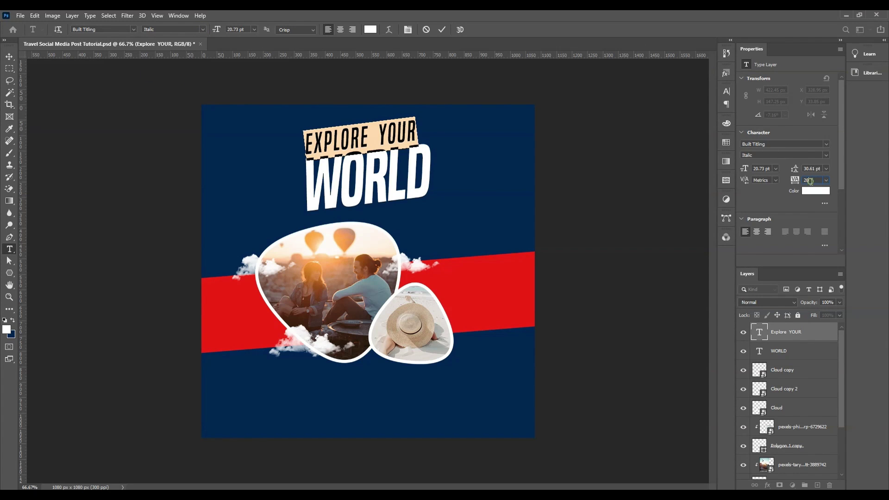
pyautogui.scroll(3, 809, 181)
pyautogui.scroll(3, 810, 181)
pyautogui.scroll(-1, 811, 182)
pyautogui.scroll(1, 811, 181)
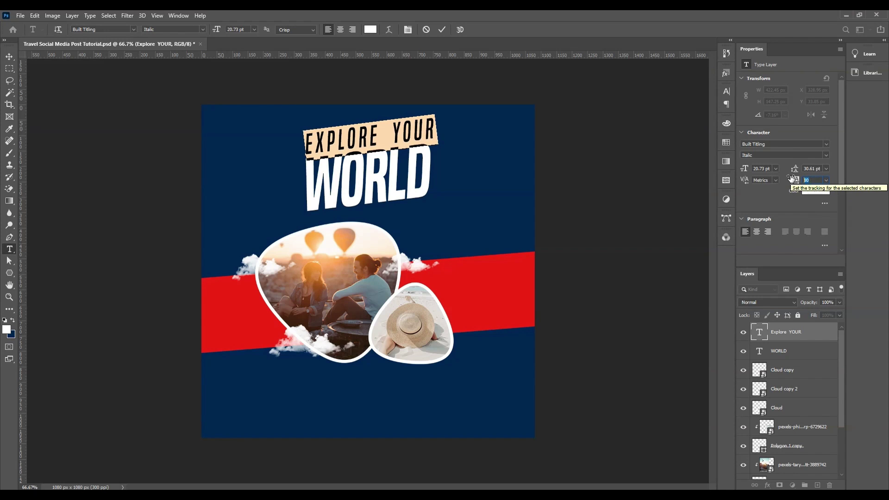
pyautogui.press('Return')
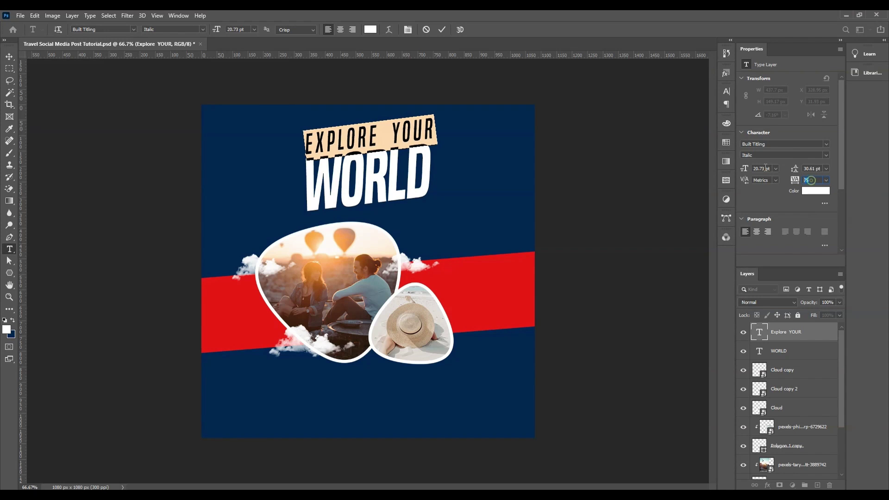
pyautogui.write('70')
pyautogui.press('Return')
pyautogui.hotkey('ctrl', 'Return')
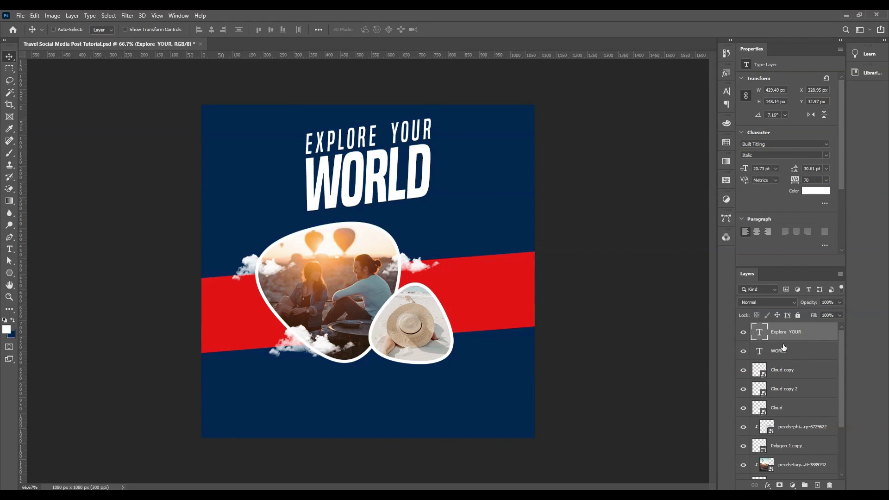
# Recolour the WORLD text to a slightly muted bright yellow
pyautogui.doubleClick(759, 351)
pyautogui.click(371, 29)
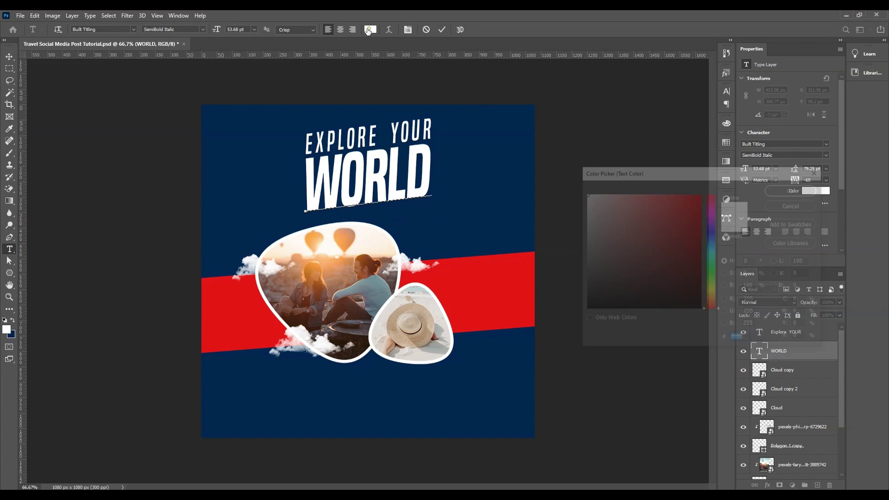
pyautogui.moveTo(712, 302); pyautogui.dragTo(712, 292)
pyautogui.moveTo(668, 210); pyautogui.dragTo(702, 192)
pyautogui.moveTo(714, 292); pyautogui.dragTo(713, 290)
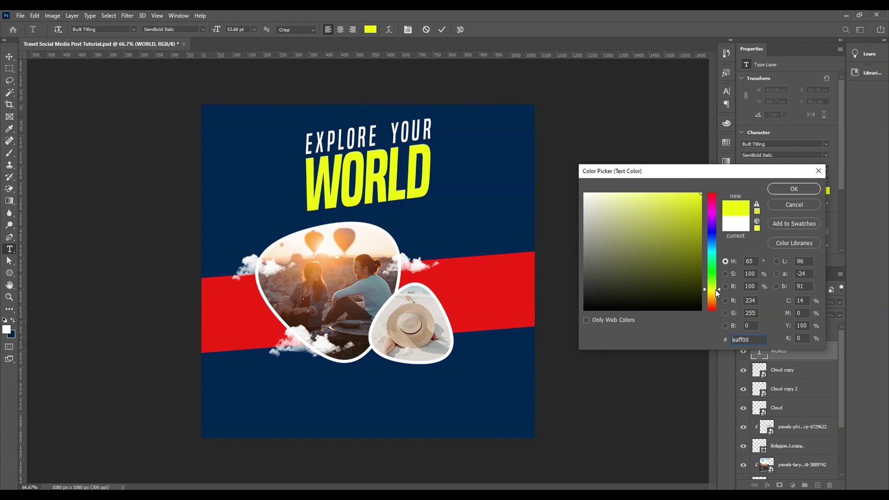
pyautogui.click(713, 291)
pyautogui.click(690, 210)
pyautogui.moveTo(690, 210); pyautogui.dragTo(690, 202)
pyautogui.click(808, 193)
pyautogui.hotkey('ctrl', 'Return')
pyautogui.press('v')
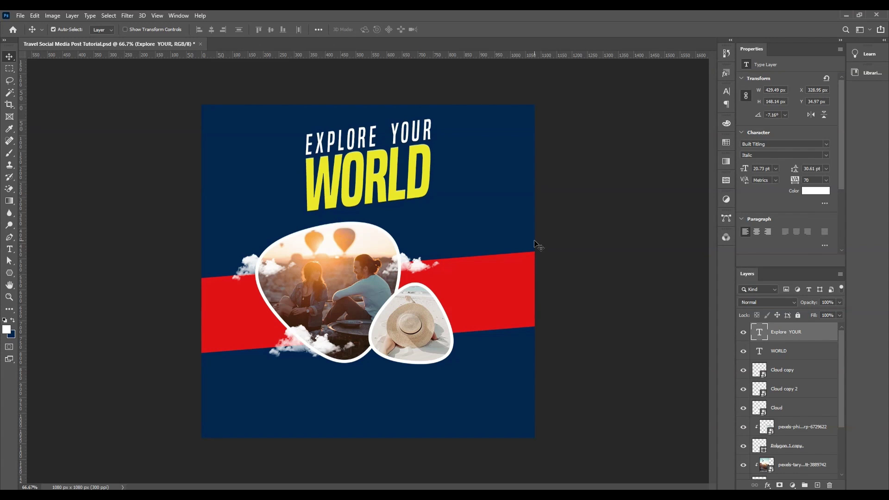
# Scale the EXPLORE YOUR line down slightly to about 20.4 pt to fit WORLD's width
pyautogui.hotkey('ctrl', 't')
pyautogui.moveTo(432, 117); pyautogui.dragTo(432, 119)
pyautogui.press('Return')
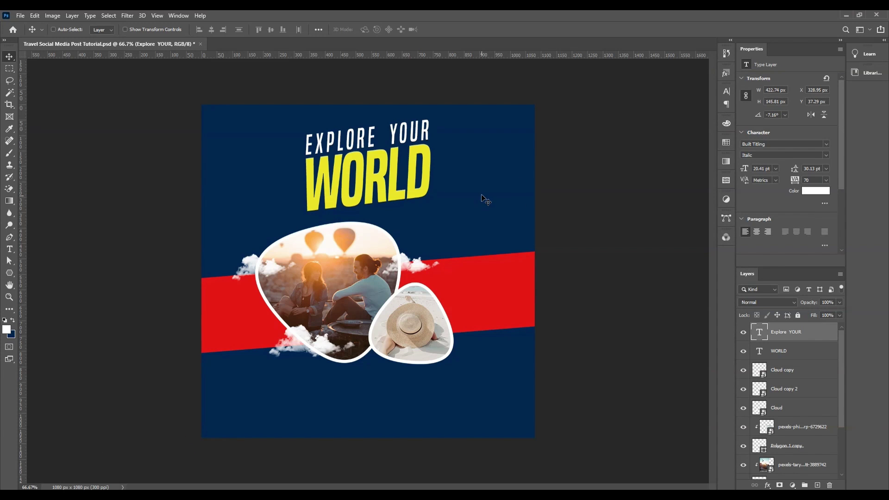
# Add the white text Special Offer on a new layer below the heading and set its font to Blacksword
pyautogui.click(816, 482)
pyautogui.click(9, 249)
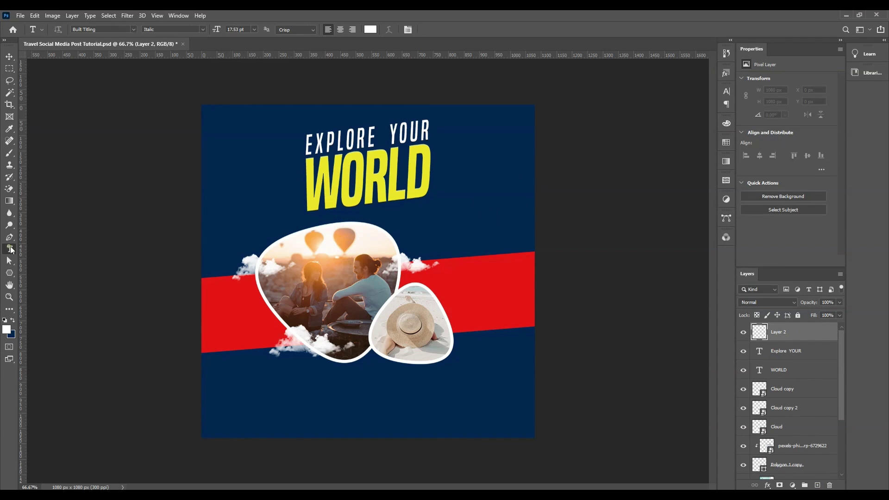
pyautogui.click(228, 211)
pyautogui.write('SPECIAL OFFER')
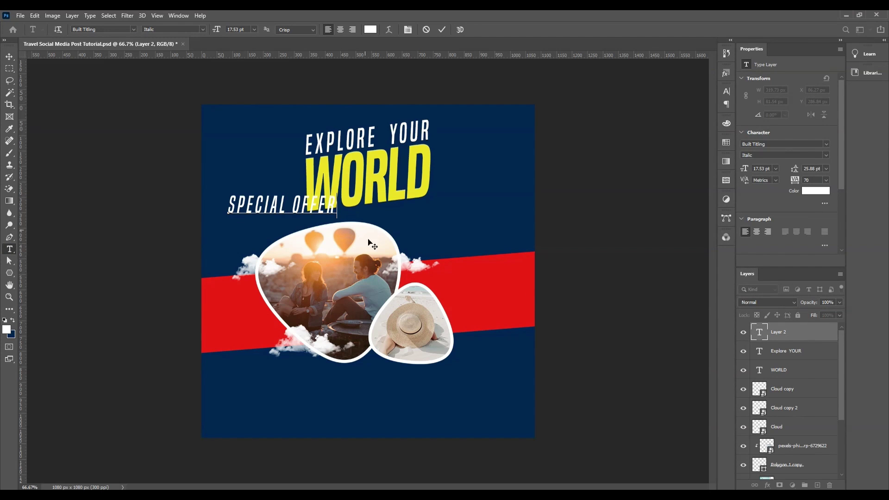
pyautogui.click(755, 333)
pyautogui.click(133, 29)
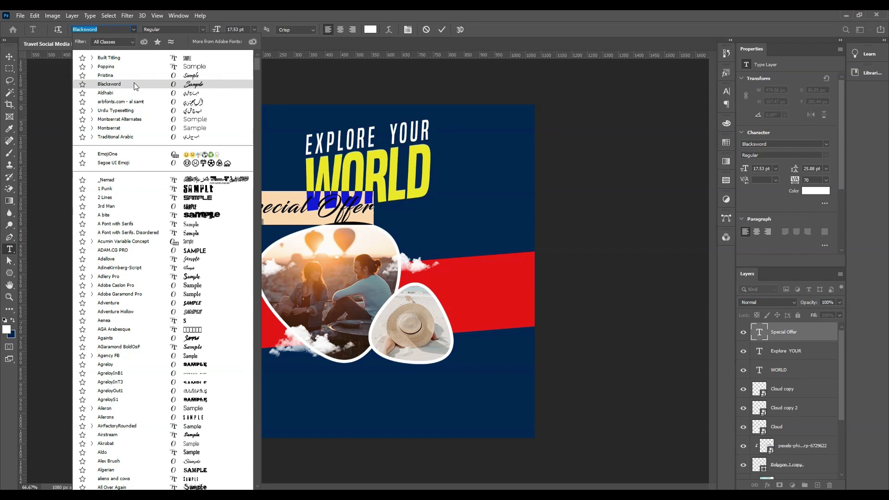
pyautogui.click(135, 84)
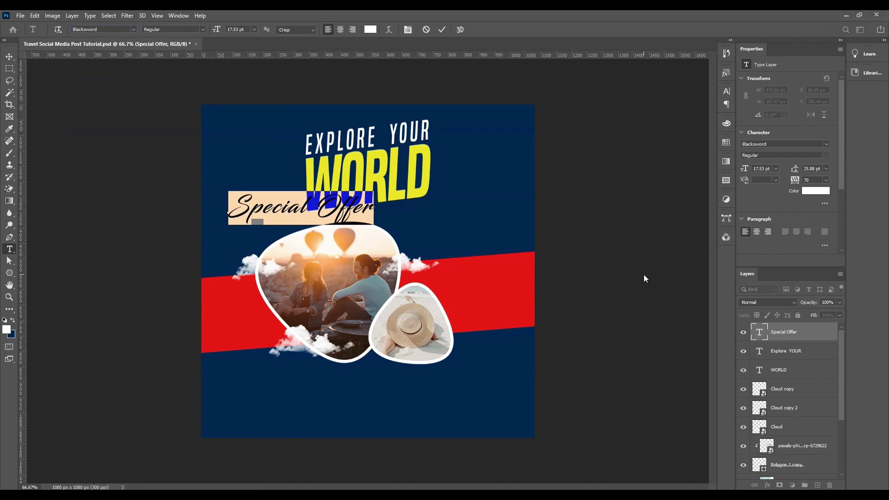
pyautogui.click(788, 338)
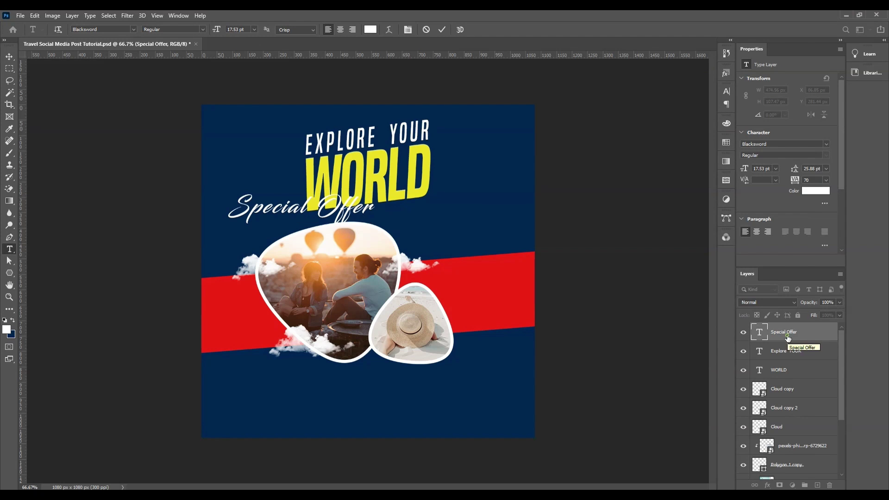
# Scale Special Offer to about 10.3 pt, rotate it to about -7.93° and place it over WORLD's lower right corner
pyautogui.hotkey('ctrl', 't')
pyautogui.moveTo(378, 190); pyautogui.dragTo(348, 196)
pyautogui.moveTo(366, 235); pyautogui.dragTo(370, 225)
pyautogui.moveTo(324, 208); pyautogui.dragTo(430, 211)
pyautogui.press('Return')
pyautogui.press('Down')
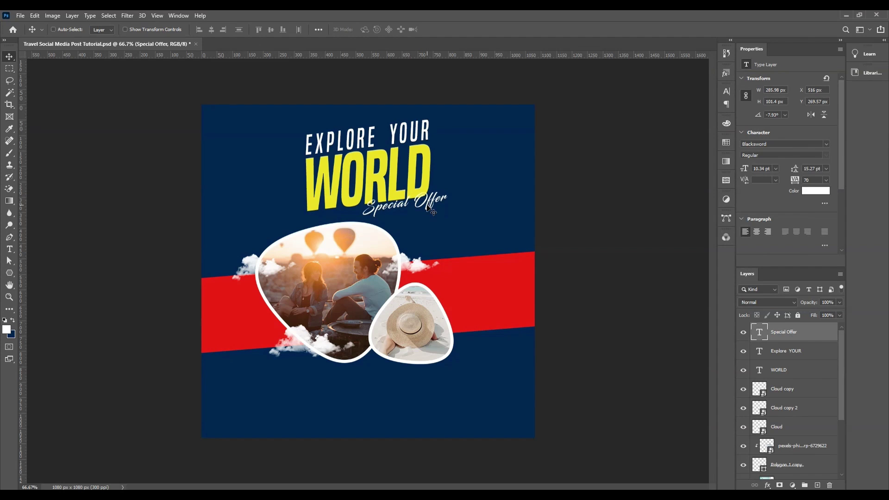
# Recolour the Special Offer text orange (#e06e12)
pyautogui.doubleClick(763, 335)
pyautogui.click(369, 29)
pyautogui.click(476, 298)
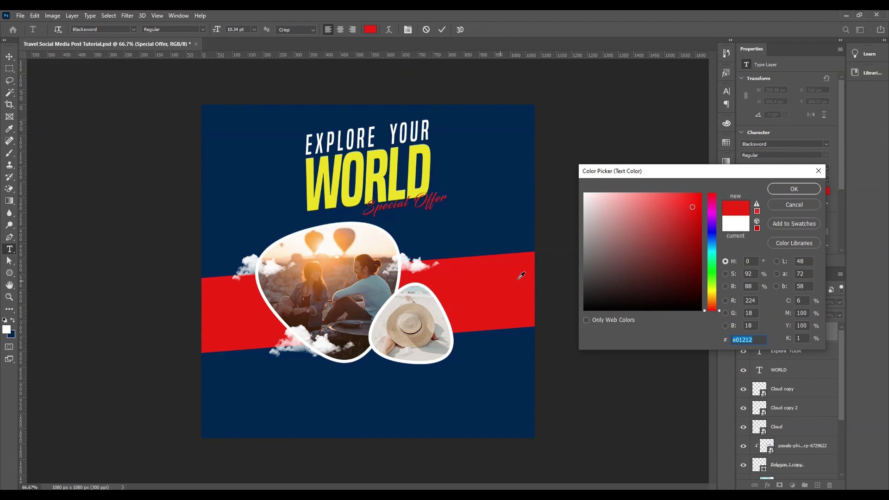
pyautogui.moveTo(713, 316); pyautogui.dragTo(712, 303)
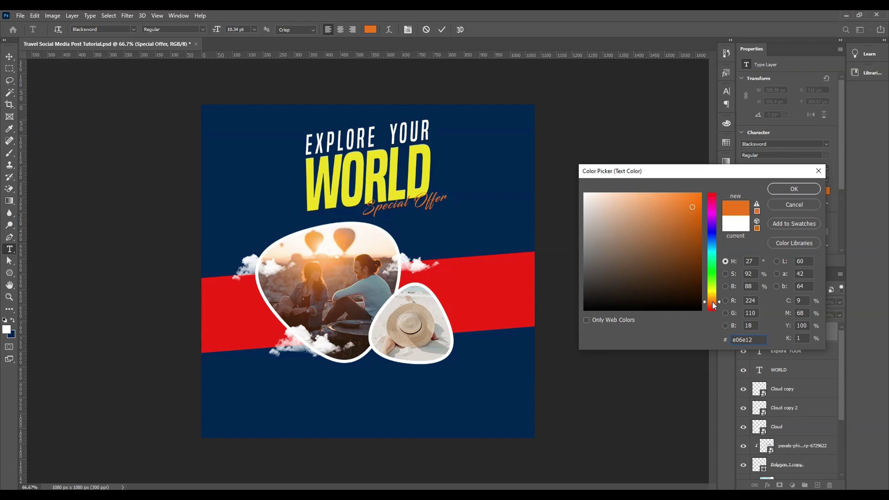
pyautogui.click(794, 189)
pyautogui.hotkey('ctrl', 'Return')
pyautogui.press('v')
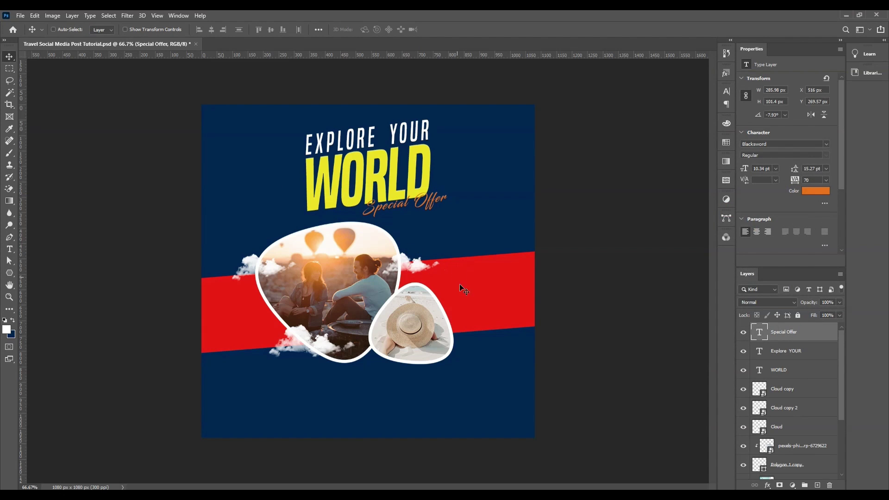
# Duplicate the WORLD text onto the red band, move its layer to the top of the stack and change the text to 50
pyautogui.keyDown('ctrl'); pyautogui.click(376, 165); pyautogui.keyUp('ctrl')
pyautogui.moveTo(376, 165); pyautogui.dragTo(489, 291)
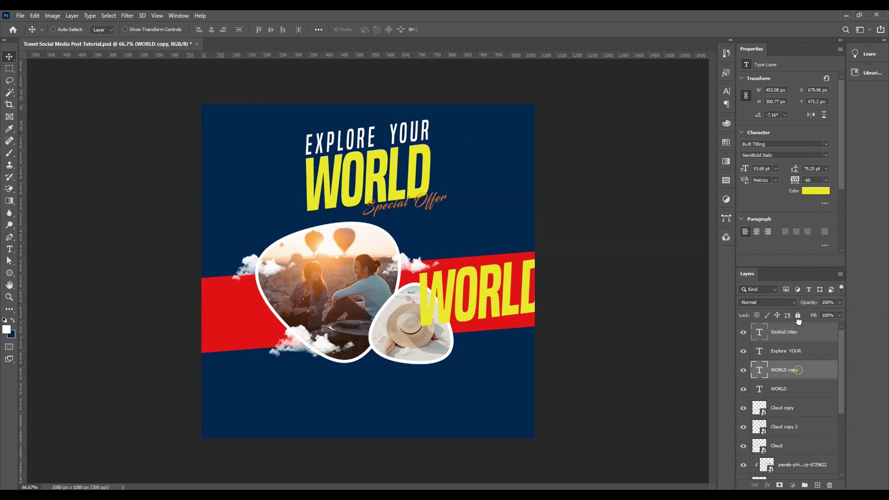
pyautogui.moveTo(799, 321); pyautogui.dragTo(797, 329)
pyautogui.doubleClick(759, 332)
pyautogui.write('50')
pyautogui.hotkey('ctrl', 'Return')
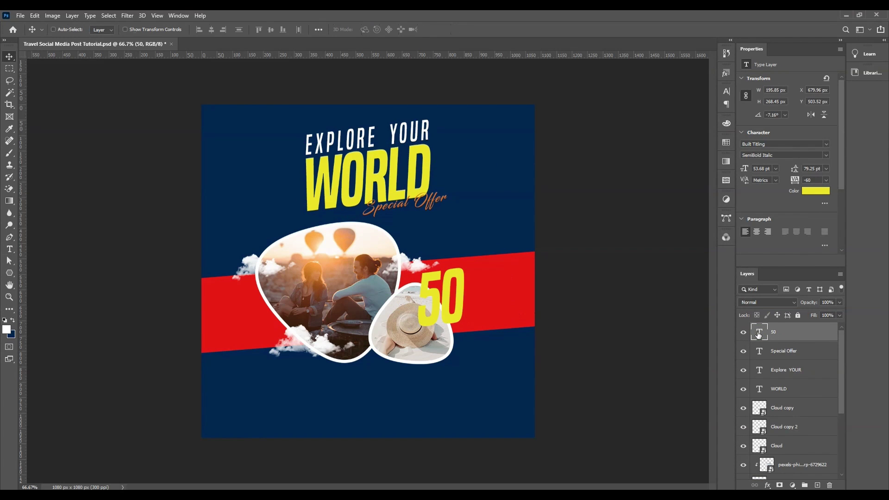
# Scale the 50 down to about 41.9 pt and place it on the red band between the hat photo and the canvas edge
pyautogui.hotkey('ctrl', 't')
pyautogui.moveTo(453, 296); pyautogui.dragTo(496, 304)
pyautogui.moveTo(514, 252); pyautogui.dragTo(506, 262)
pyautogui.moveTo(482, 303); pyautogui.dragTo(483, 308)
pyautogui.press('Return')
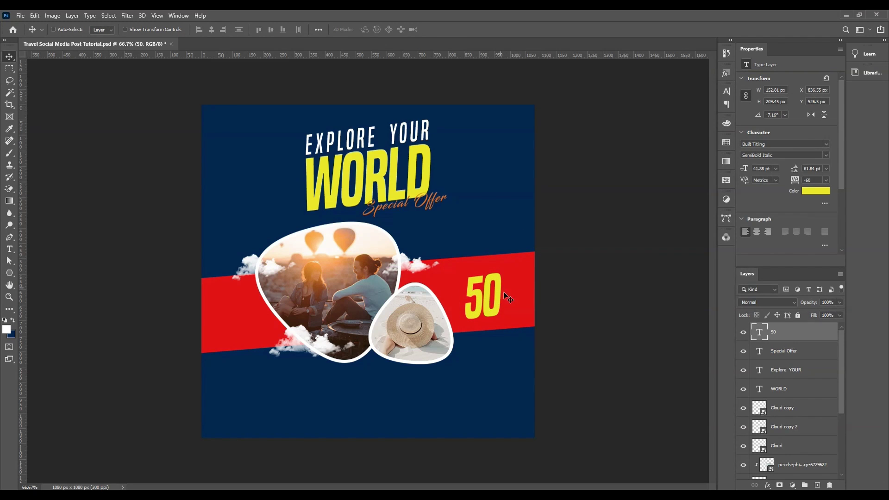
# Duplicate the 50, change the copy to % and scale it to about 22.7 pt beside the upper half of the 50
pyautogui.keyDown('alt'); pyautogui.moveTo(518, 288); pyautogui.dragTo(538, 282); pyautogui.keyUp('alt')
pyautogui.doubleClick(760, 333)
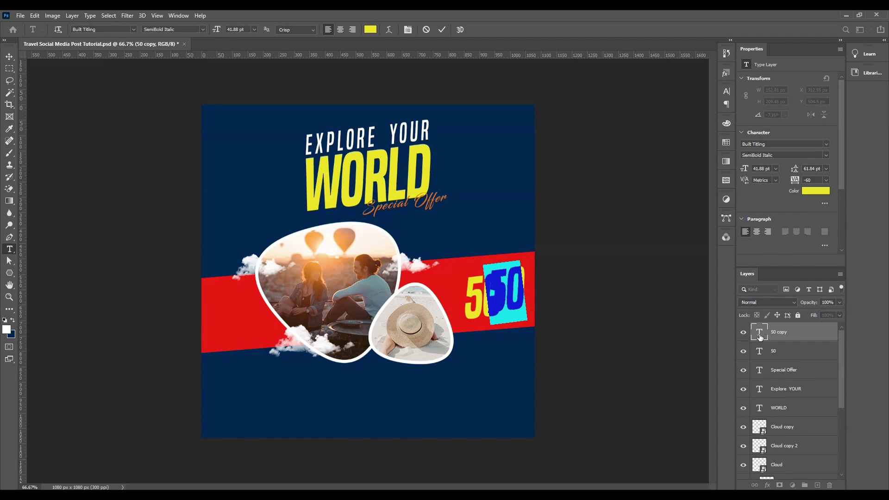
pyautogui.write('%')
pyautogui.hotkey('ctrl', 'Return')
pyautogui.hotkey('ctrl', 't')
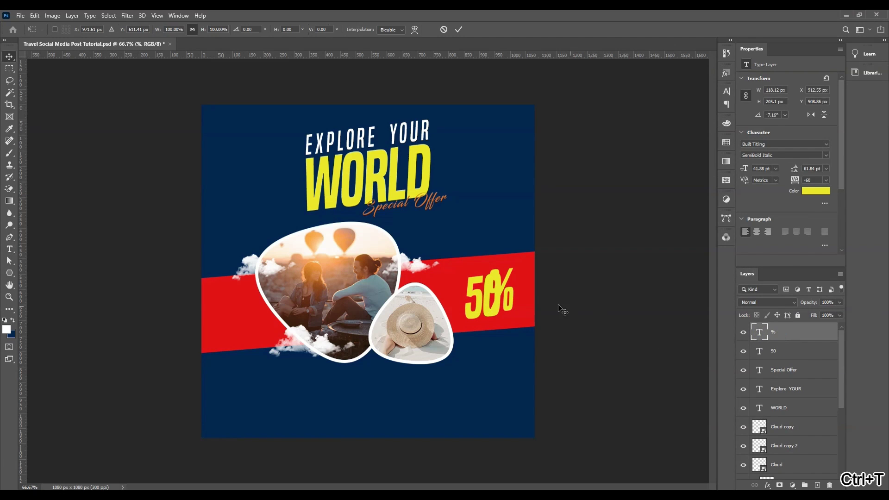
pyautogui.moveTo(520, 262); pyautogui.dragTo(520, 301)
pyautogui.press('Return')
# Duplicate the % text, change the copy to off and scale it to about 16 pt directly below the % sign
pyautogui.doubleClick(759, 333)
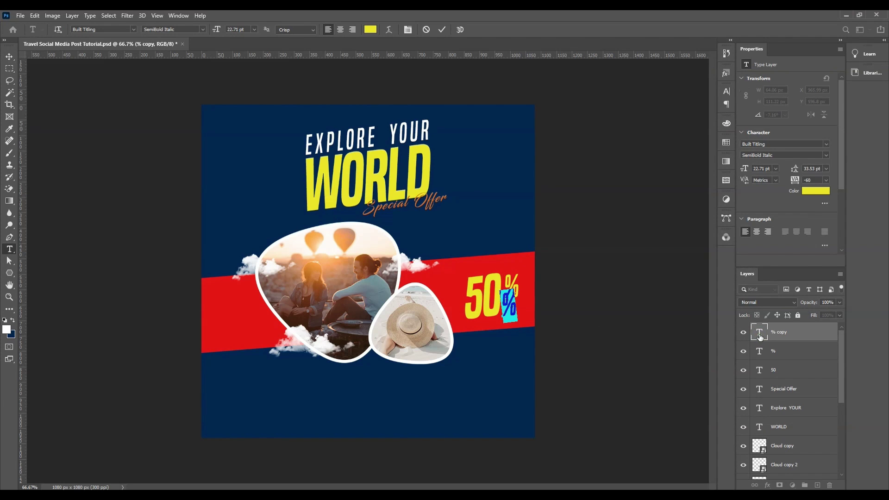
pyautogui.write('off')
pyautogui.hotkey('ctrl', 'Return')
pyautogui.hotkey('ctrl', 't')
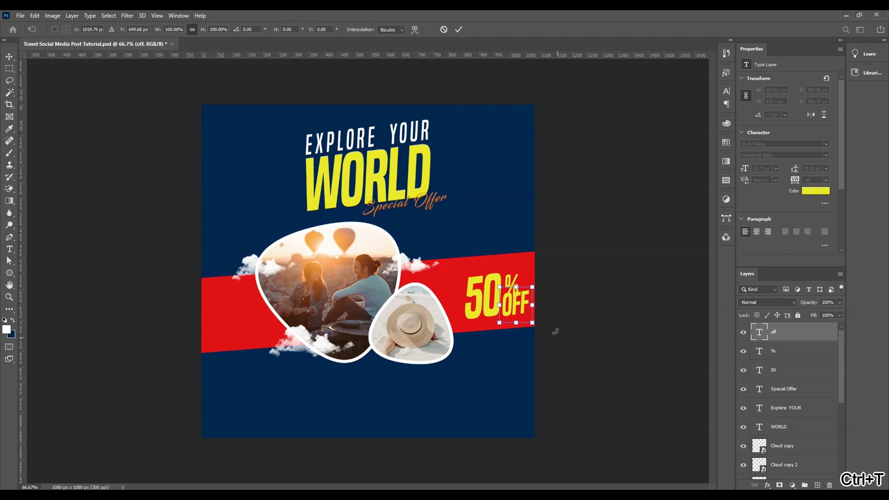
pyautogui.moveTo(533, 287); pyautogui.dragTo(528, 293)
pyautogui.moveTo(517, 301); pyautogui.dragTo(516, 280)
pyautogui.press('Return')
# Set the OFF text to the Italic font style and recolour it white
pyautogui.click(787, 332)
pyautogui.doubleClick(760, 332)
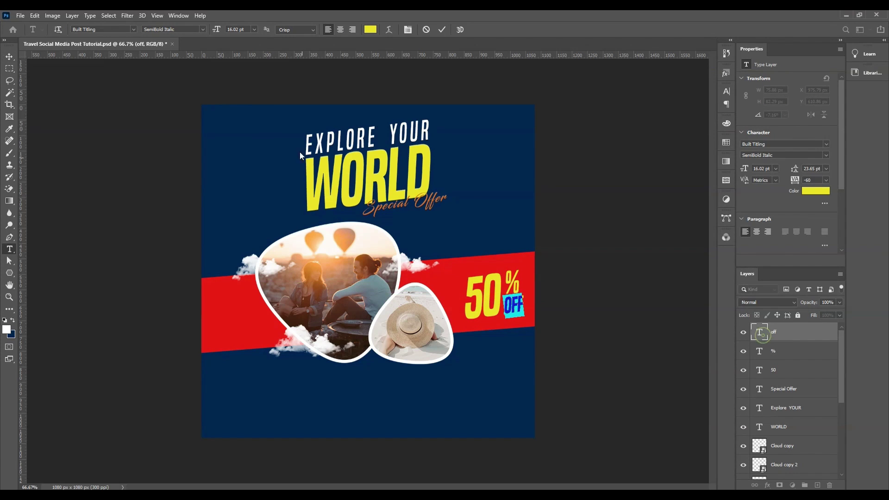
pyautogui.click(201, 30)
pyautogui.click(193, 93)
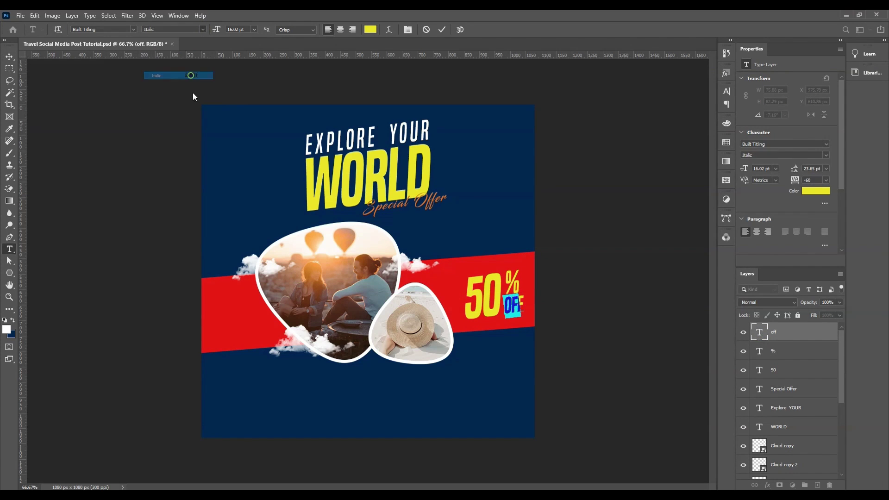
pyautogui.hotkey('ctrl', 'Return')
pyautogui.press('v')
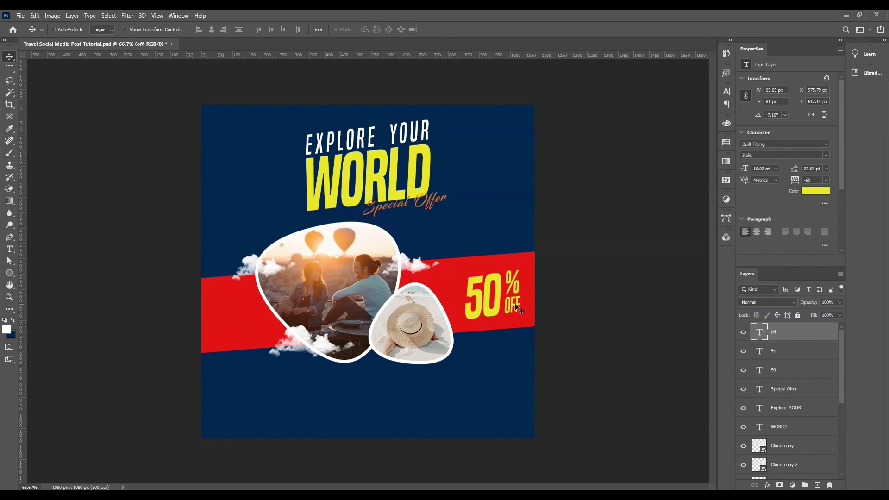
pyautogui.click(812, 192)
pyautogui.moveTo(648, 203); pyautogui.dragTo(582, 168)
pyautogui.click(786, 190)
# Duplicate the OFF text to just above the 50 and change the copy to UP TO
pyautogui.moveTo(558, 298); pyautogui.dragTo(518, 259)
pyautogui.doubleClick(762, 332)
pyautogui.write('UP')
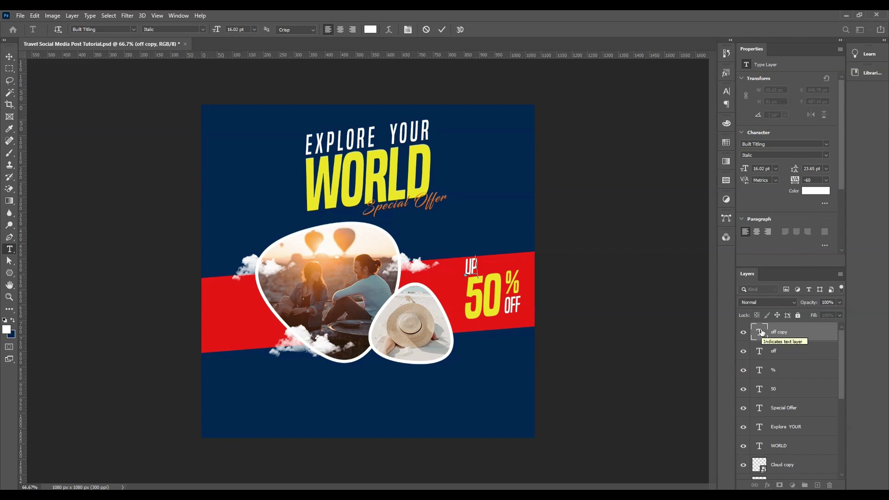
pyautogui.write(' TO')
pyautogui.hotkey('ctrl', 'Return')
pyautogui.press('v')
# Reposition the UP TO text and the 50 so that UP TO overlaps the upper edge of the number
pyautogui.scroll(5, 528, 248)
pyautogui.moveTo(486, 301); pyautogui.dragTo(463, 312)
pyautogui.scroll(-3, 482, 252)
pyautogui.moveTo(483, 252); pyautogui.dragTo(501, 247)
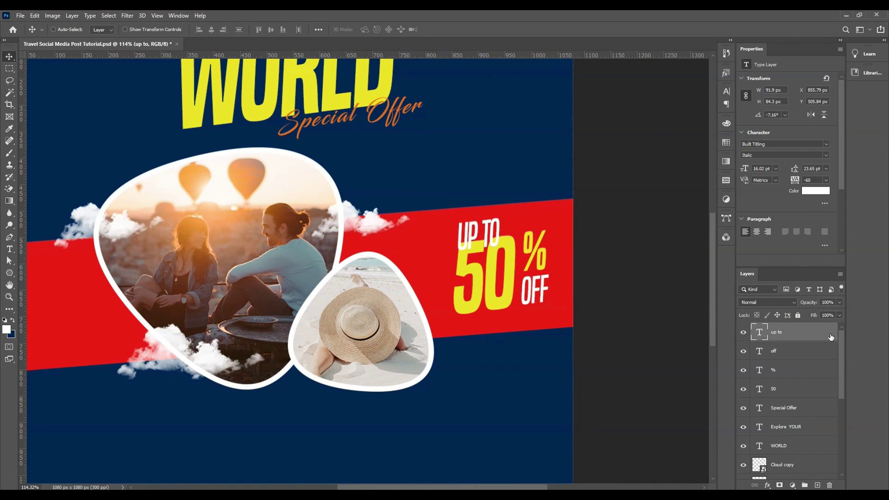
# Add a drop shadow to UP TO with 2 px distance, 10% spread, 4 px size and reduced opacity
pyautogui.doubleClick(830, 338)
pyautogui.click(564, 307)
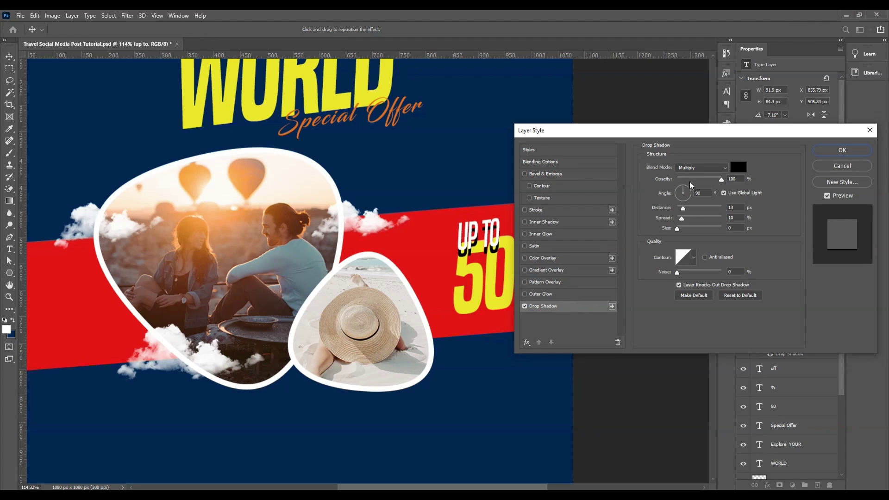
pyautogui.moveTo(683, 208); pyautogui.dragTo(678, 228)
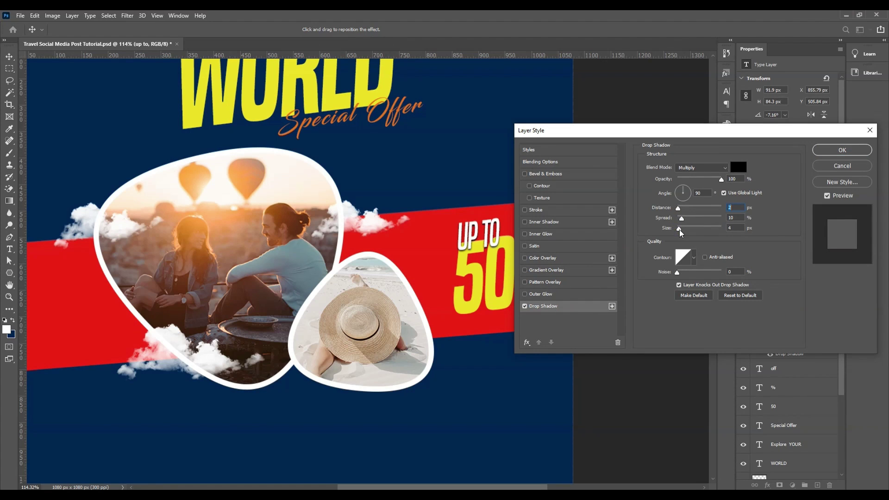
pyautogui.moveTo(720, 181); pyautogui.dragTo(713, 181)
pyautogui.moveTo(502, 263); pyautogui.dragTo(498, 266)
pyautogui.moveTo(712, 183); pyautogui.dragTo(700, 185)
pyautogui.click(843, 150)
# Enlarge UP TO to about 17.5 pt, nudge it upward over the 50 and collapse its layer effects
pyautogui.scroll(-2, 517, 271)
pyautogui.scroll(-3, 515, 278)
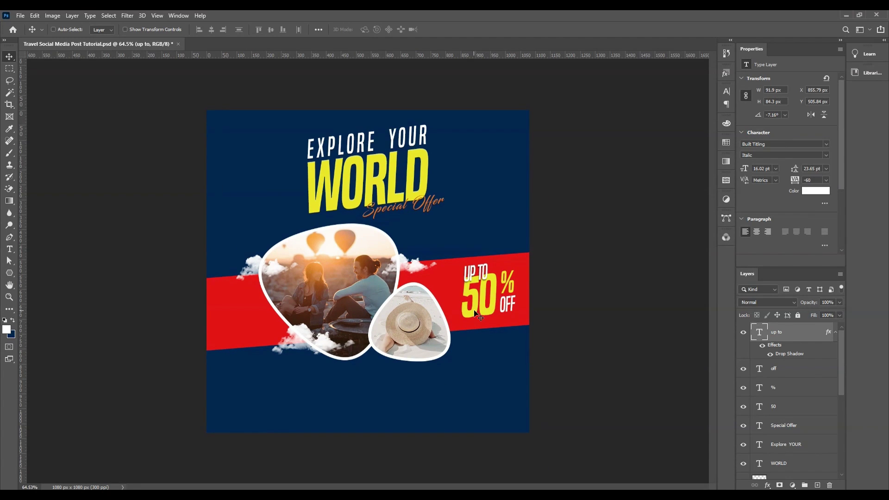
pyautogui.hotkey('shift', 'Up')
pyautogui.click(834, 335)
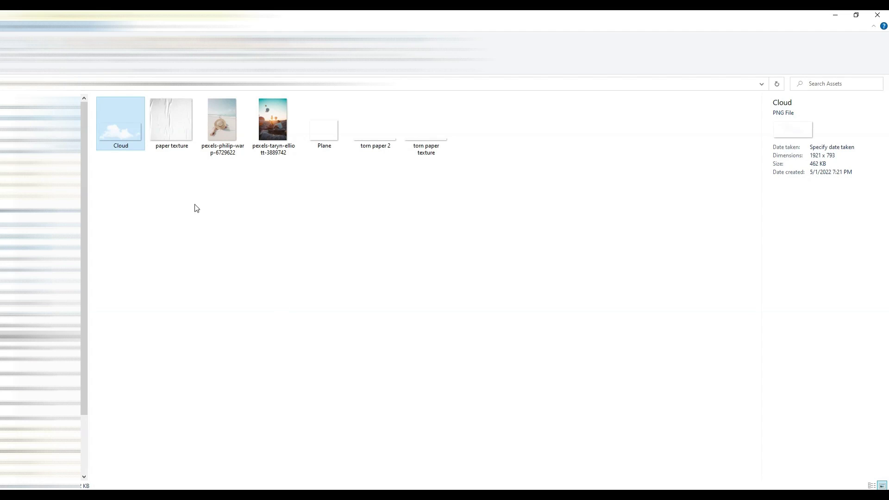
# Place the Plane image from the Assets folder and scale it to about 21.6% just after the word YOUR in the heading
pyautogui.click(320, 130)
pyautogui.moveTo(315, 130); pyautogui.dragTo(312, 484)
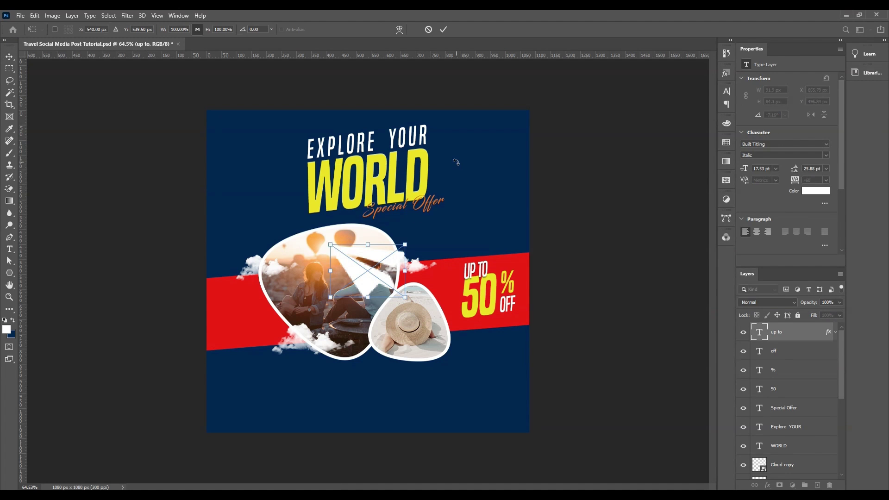
pyautogui.hotkey('ctrl', 't')
pyautogui.moveTo(404, 297); pyautogui.dragTo(456, 151)
pyautogui.press('Return')
pyautogui.hotkey('ctrl', 't')
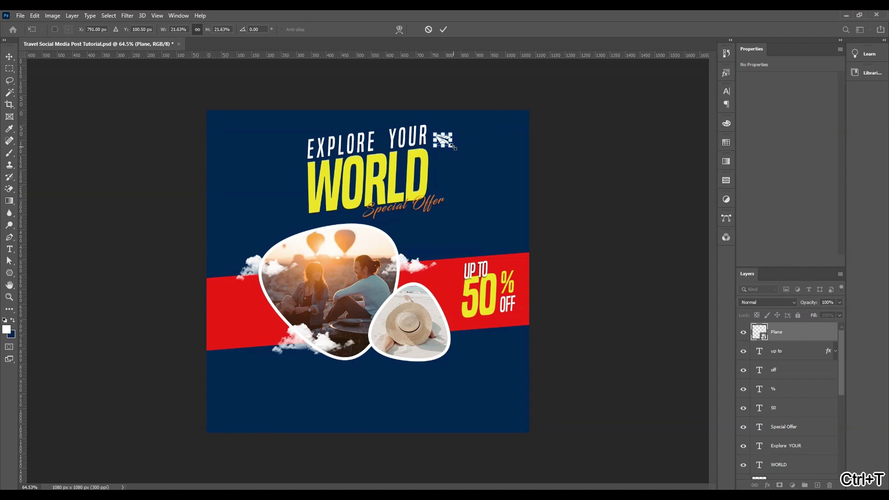
pyautogui.press('Return')
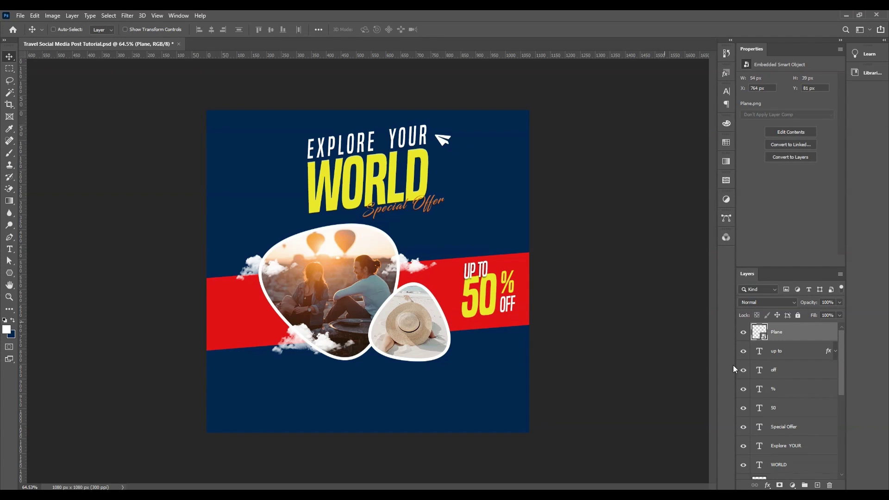
pyautogui.click(817, 485)
pyautogui.press('p')
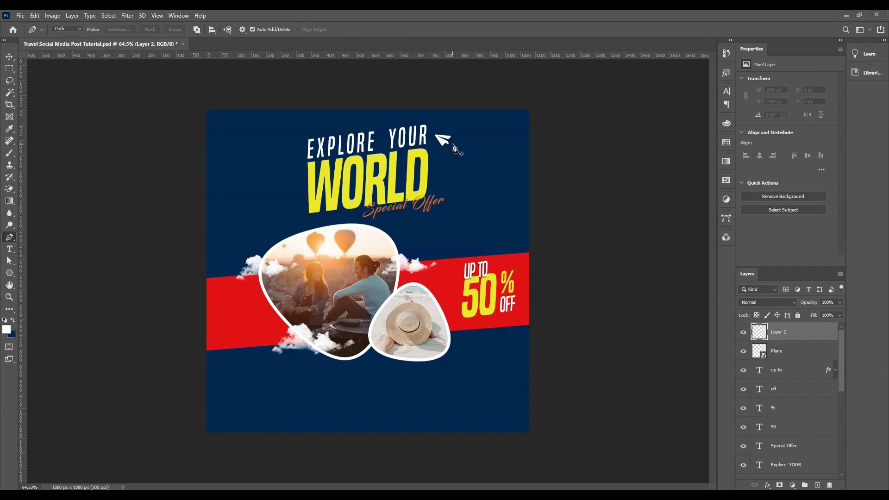
pyautogui.moveTo(451, 144); pyautogui.dragTo(462, 147)
pyautogui.moveTo(462, 226); pyautogui.dragTo(452, 269)
pyautogui.click(577, 294)
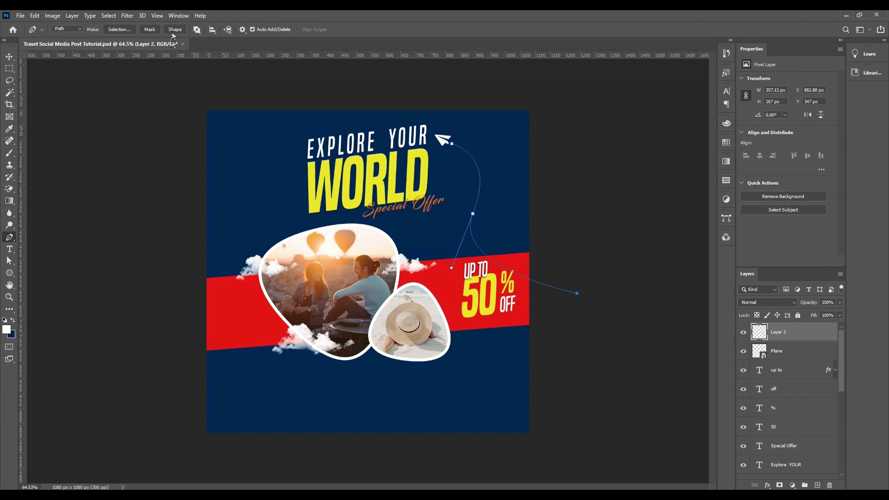
pyautogui.click(174, 29)
pyautogui.press('a')
pyautogui.click(140, 29)
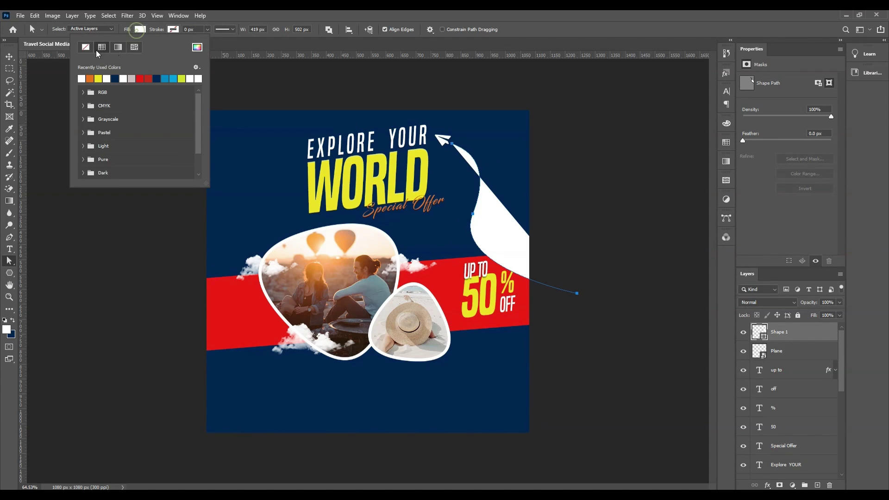
pyautogui.click(85, 47)
pyautogui.click(173, 29)
pyautogui.click(114, 79)
pyautogui.click(172, 30)
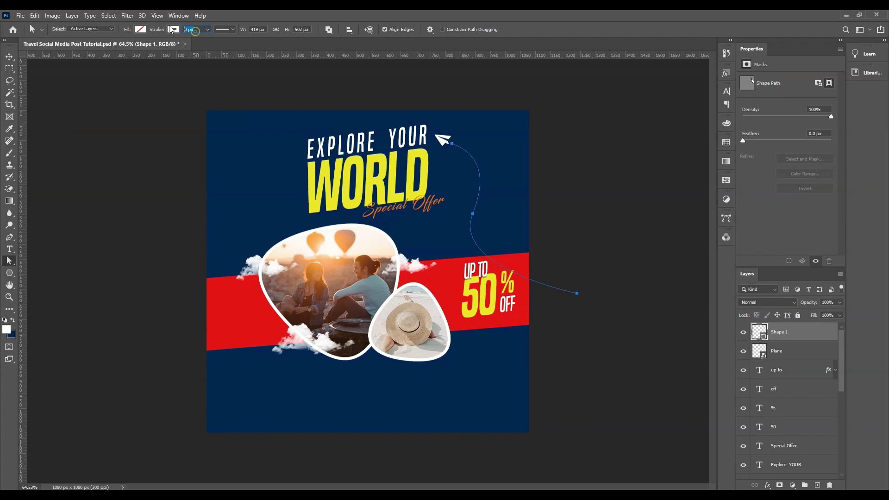
pyautogui.moveTo(793, 336); pyautogui.dragTo(828, 485)
# Add a new layer and set the Pen tool to Shape mode with no fill and a 3 px white stroke
pyautogui.click(816, 485)
pyautogui.press('p')
pyautogui.click(68, 30)
pyautogui.click(69, 31)
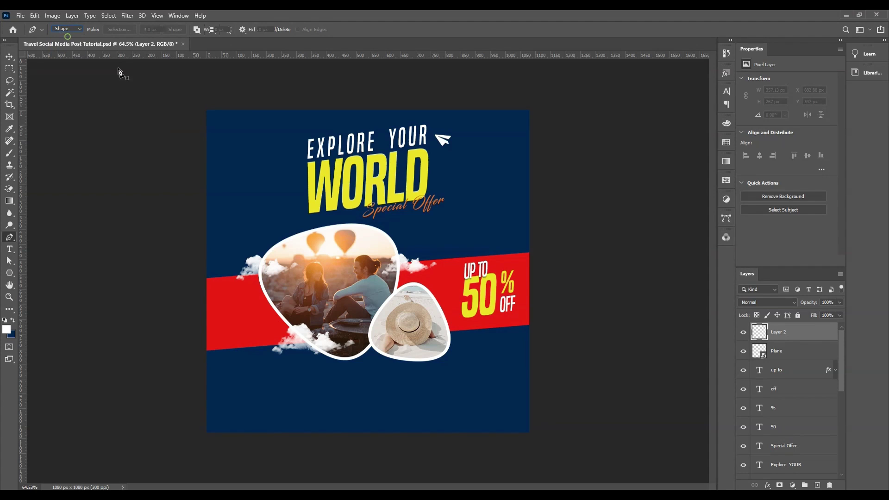
pyautogui.click(103, 30)
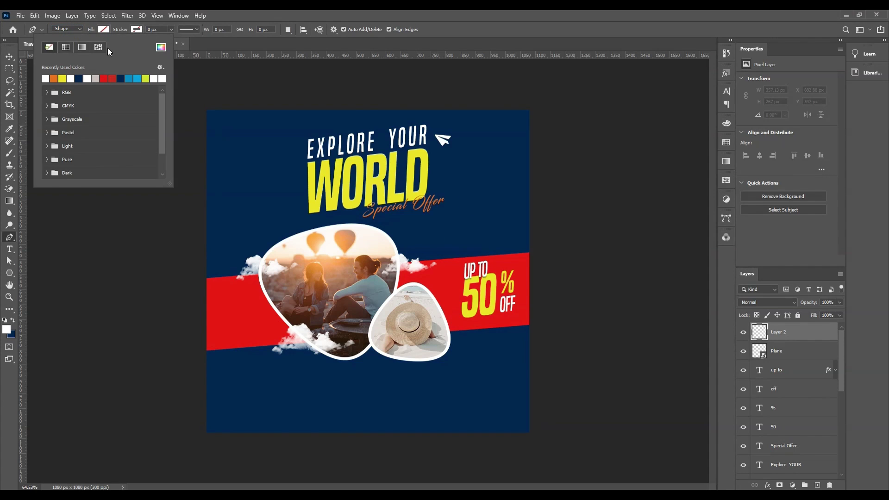
pyautogui.click(137, 29)
pyautogui.click(137, 29)
pyautogui.click(98, 47)
pyautogui.press('Return')
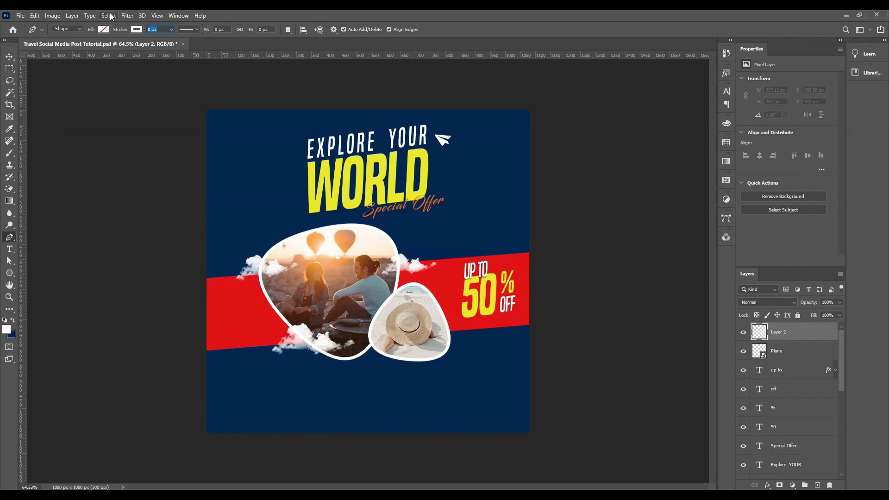
pyautogui.press('Return')
pyautogui.hotkey('ctrl', 'z')
# Draw an S-shaped curve from the paper plane's tail down past the canvas's right edge above the discount text
pyautogui.moveTo(452, 145); pyautogui.dragTo(462, 148)
pyautogui.moveTo(471, 210)
pyautogui.mouseDown()
pyautogui.moveTo(446, 254)
pyautogui.moveTo(453, 252)
pyautogui.mouseUp()
pyautogui.click(545, 269)
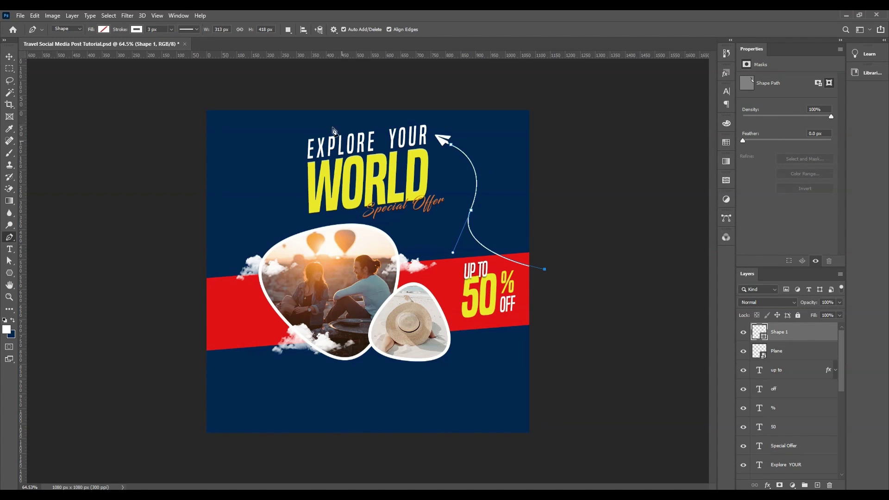
# Give the plane's trail a dashed stroke 2 px wide
pyautogui.click(188, 30)
pyautogui.click(197, 72)
pyautogui.press('a')
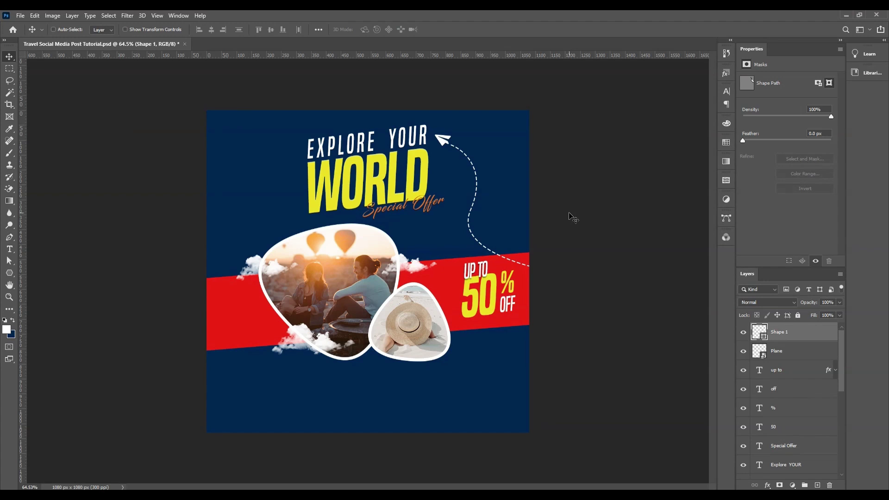
pyautogui.press('v')
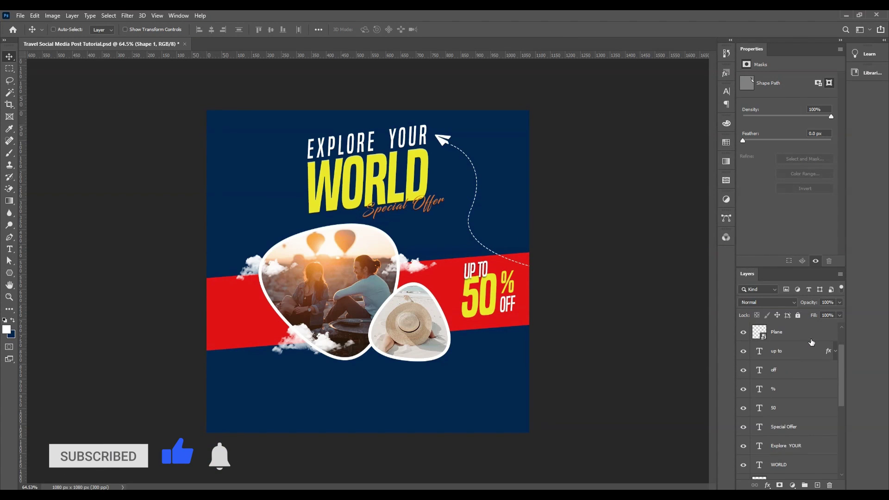
# Move the middle anchor and end point of the dashed trail upward, so it exits the canvas above the red band
pyautogui.press('a')
pyautogui.moveTo(598, 204); pyautogui.dragTo(454, 275)
pyautogui.moveTo(471, 215); pyautogui.dragTo(470, 204)
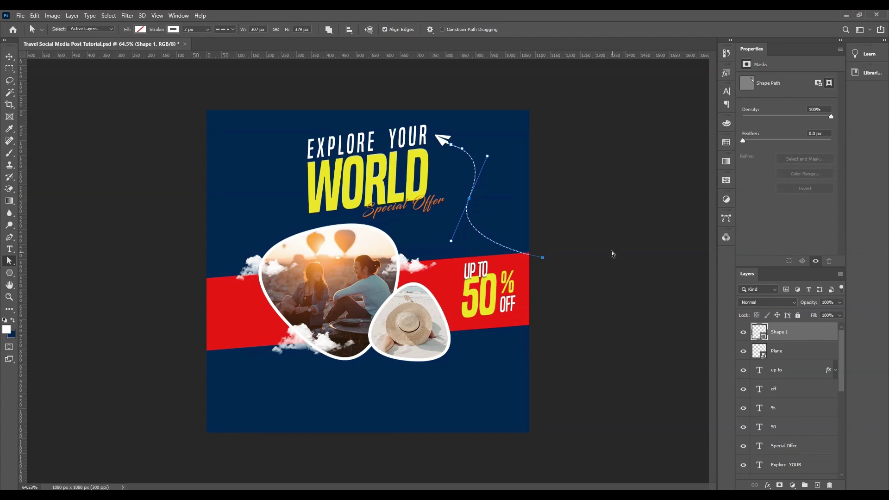
pyautogui.moveTo(544, 259); pyautogui.dragTo(546, 253)
pyautogui.click(504, 258)
# Draw a dashed, unfilled ellipse across the canvas's left edge beside the WORLD heading
pyautogui.click(9, 273)
pyautogui.rightClick(9, 272)
pyautogui.click(42, 277)
pyautogui.moveTo(178, 130); pyautogui.dragTo(287, 259)
# Move the ellipse mostly off the canvas's left edge and stretch it to about 358 × 460 px, leaving one arc inside
pyautogui.press('v')
pyautogui.moveTo(251, 185); pyautogui.dragTo(204, 199)
pyautogui.hotkey('ctrl', 't')
pyautogui.moveTo(183, 141); pyautogui.dragTo(183, 130)
pyautogui.moveTo(218, 195); pyautogui.dragTo(210, 197)
pyautogui.press('Return')
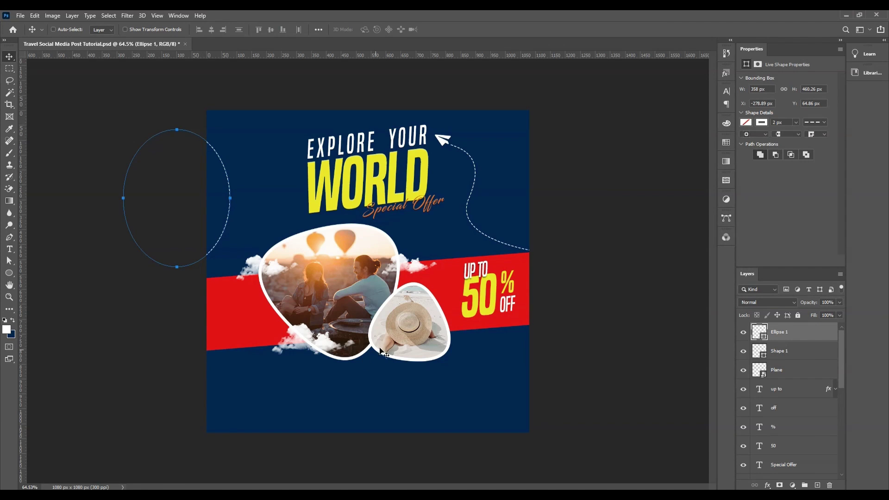
pyautogui.click(817, 484)
pyautogui.press('p')
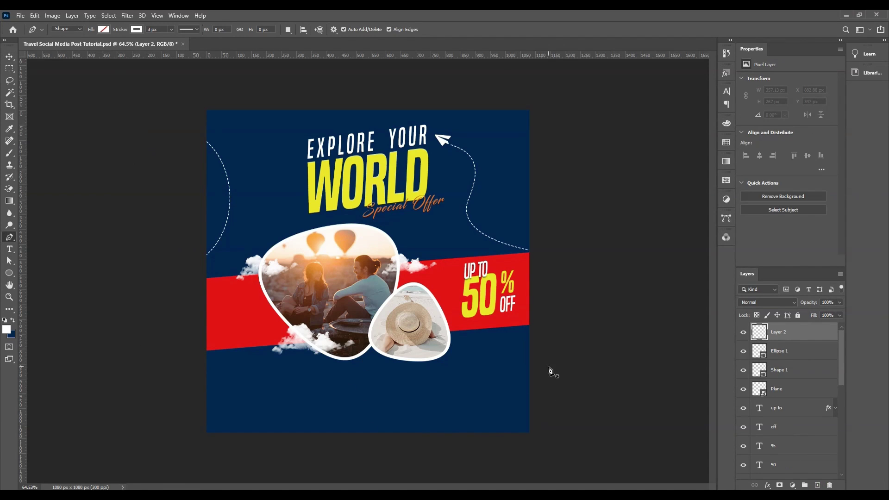
pyautogui.hotkey('ctrl', 'z')
# Draw a wavy pen line across the canvas below the red band, on a new layer just above the navy background layer
pyautogui.scroll(-5, 796, 416)
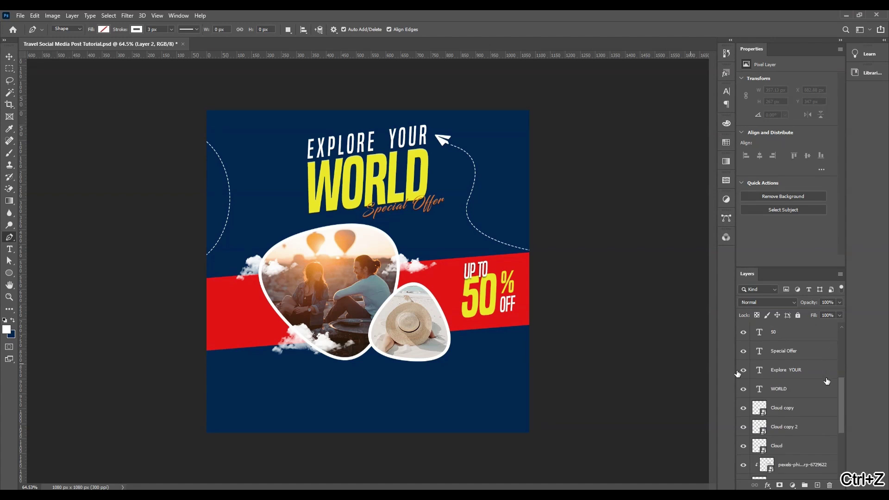
pyautogui.click(787, 451)
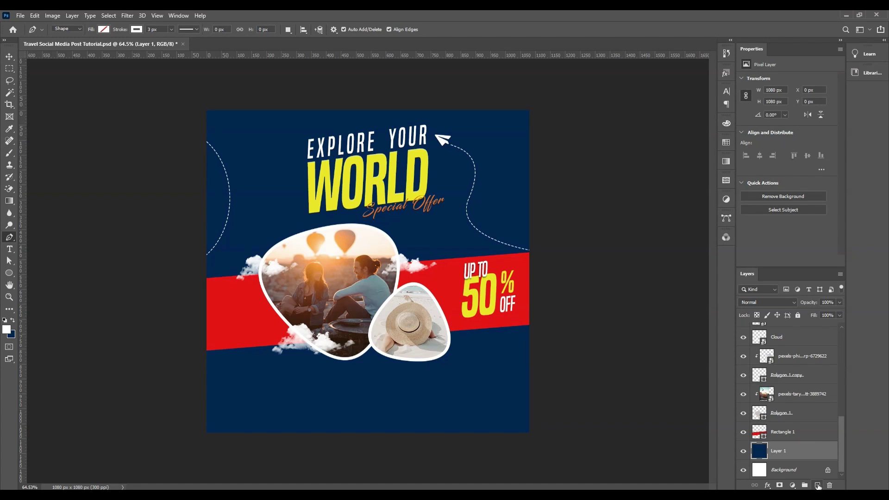
pyautogui.click(818, 484)
pyautogui.moveTo(538, 357); pyautogui.dragTo(518, 337)
pyautogui.moveTo(427, 353); pyautogui.dragTo(370, 379)
pyautogui.moveTo(271, 352); pyautogui.dragTo(227, 336)
pyautogui.click(179, 379)
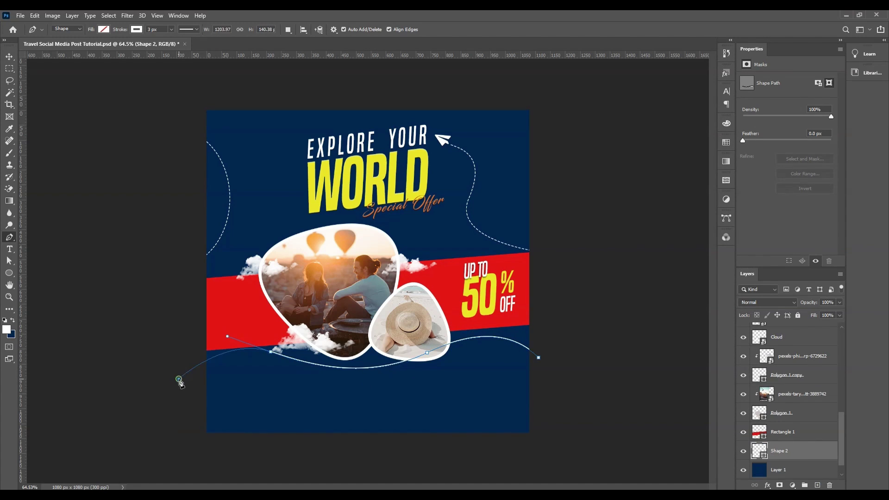
# Give the wavy line below the red band a dashed stroke 2 px wide
pyautogui.click(189, 29)
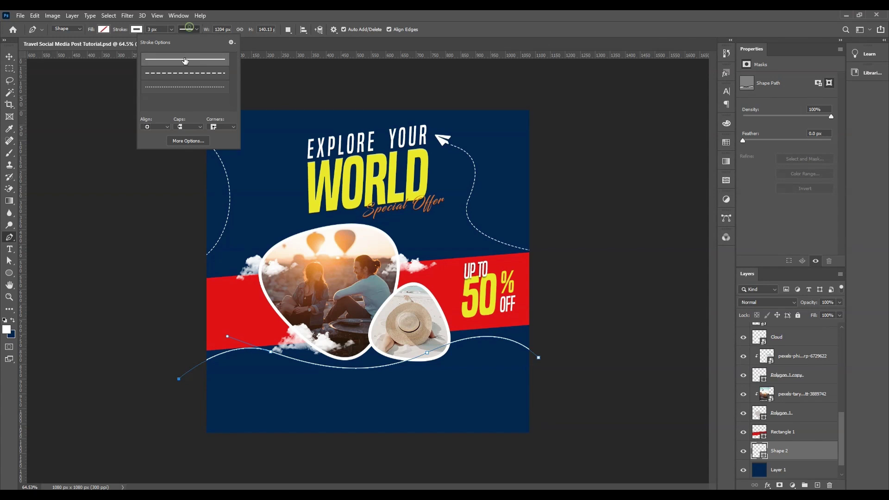
pyautogui.click(181, 75)
pyautogui.press('v')
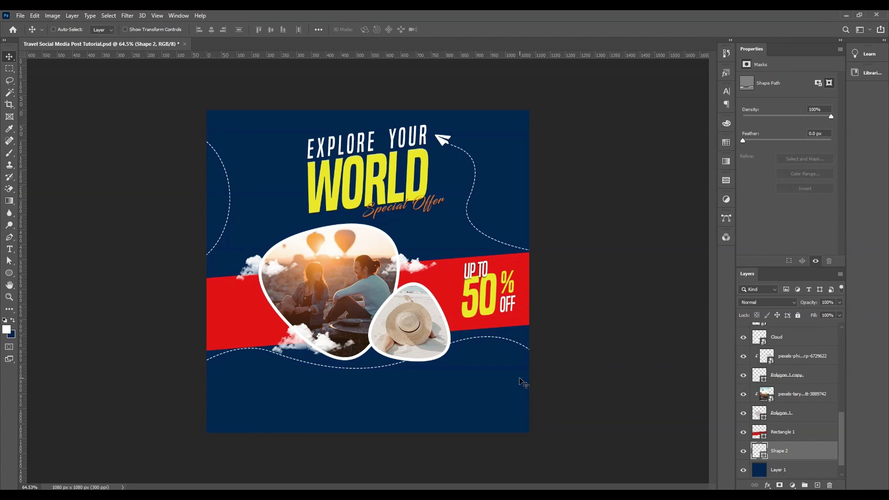
# Deepen the dashed wavy line's dip under the photos and transform the line so it sits slightly lower
pyautogui.press('a')
pyautogui.moveTo(370, 383); pyautogui.dragTo(348, 402)
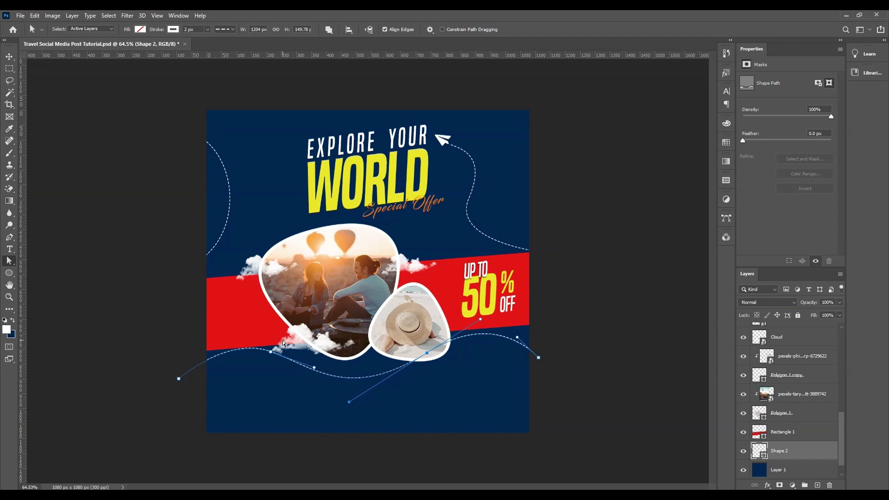
pyautogui.press('v')
pyautogui.hotkey('ctrl', 't')
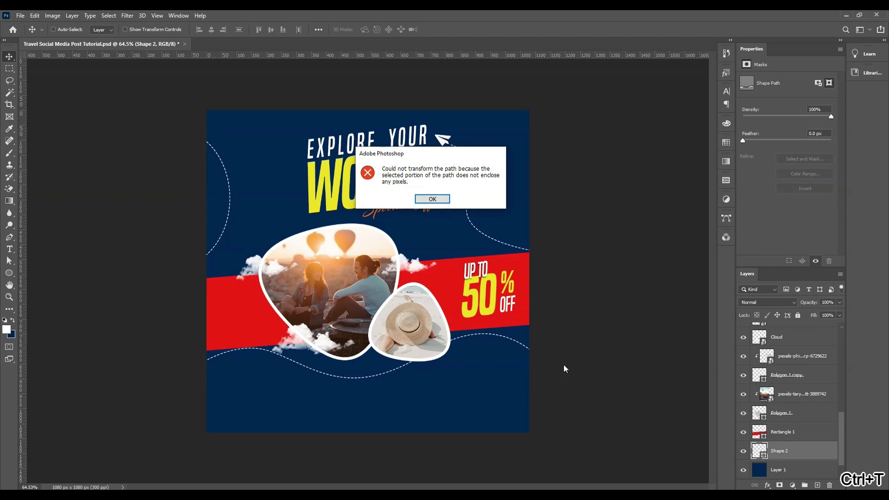
pyautogui.click(432, 199)
pyautogui.hotkey('ctrl', 't')
pyautogui.moveTo(567, 402); pyautogui.dragTo(571, 396)
pyautogui.press('Return')
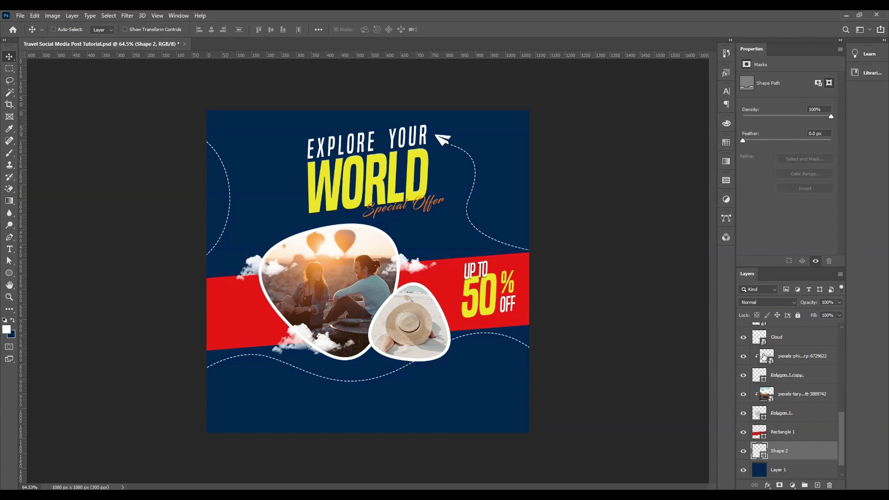
# Place the torn paper texture image above the other layers and move it to the canvas's top edge, spanning its full width
pyautogui.scroll(5, 771, 366)
pyautogui.click(791, 337)
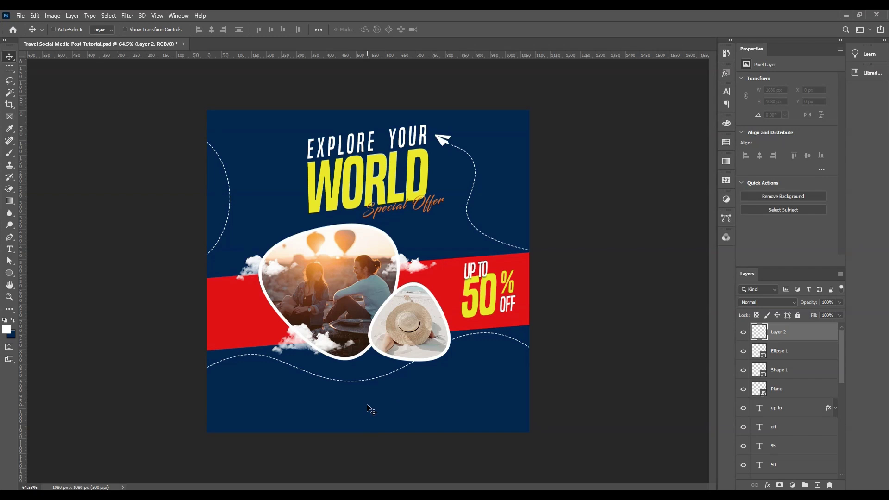
pyautogui.click(338, 494)
pyautogui.click(325, 181)
pyautogui.click(376, 149)
pyautogui.moveTo(380, 147); pyautogui.dragTo(415, 148)
pyautogui.click(427, 155)
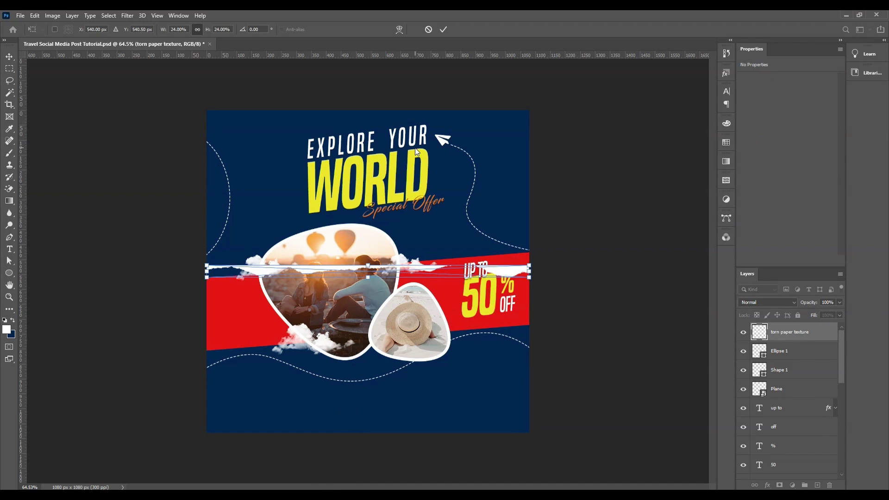
pyautogui.press('Return')
pyautogui.moveTo(412, 278); pyautogui.dragTo(431, 142)
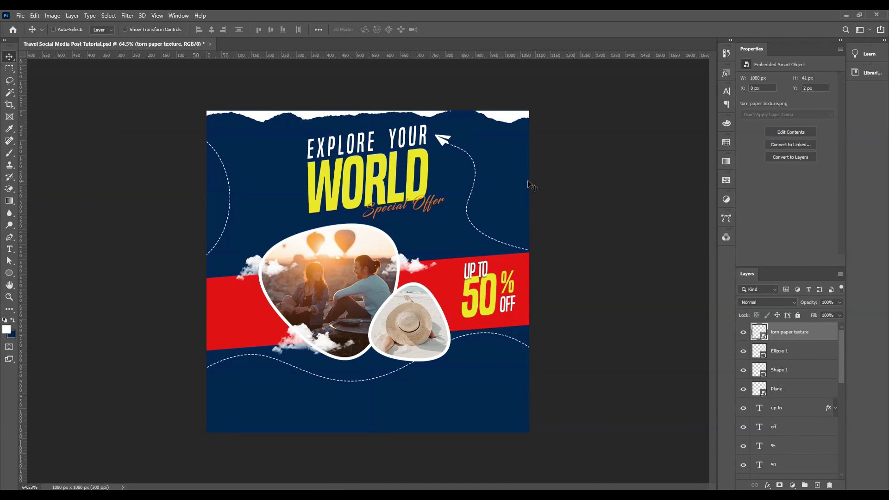
# Place the torn paper 2 image along the canvas's bottom edge, with its torn side facing up
pyautogui.click(356, 494)
pyautogui.moveTo(375, 147); pyautogui.dragTo(368, 357)
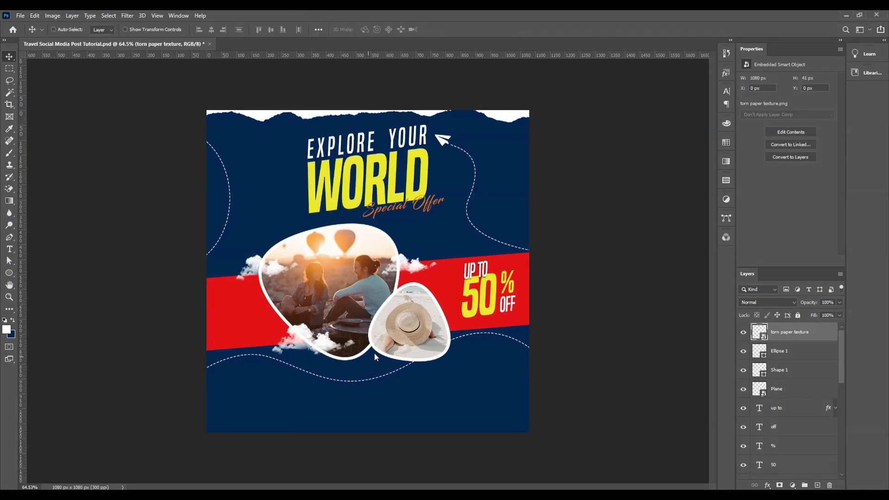
pyautogui.hotkey('ctrl', 'z')
pyautogui.rightClick(411, 278)
pyautogui.click(433, 432)
pyautogui.moveTo(417, 275); pyautogui.dragTo(418, 431)
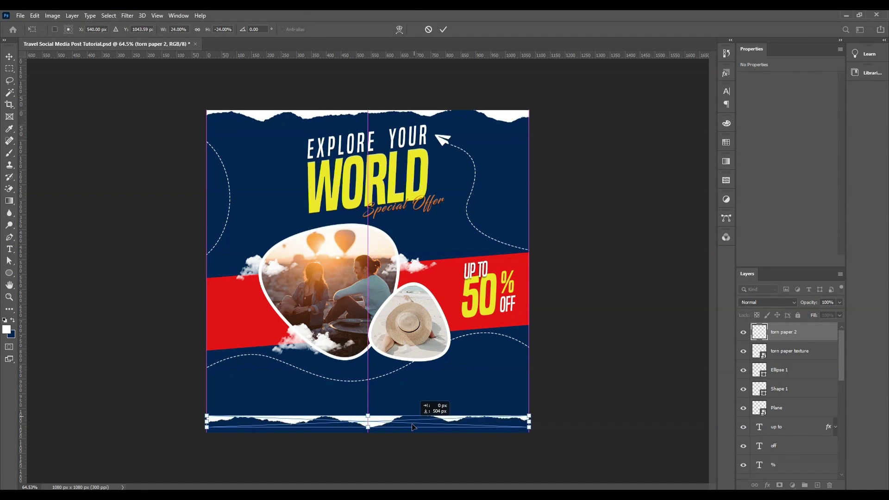
pyautogui.rightClick(404, 433)
pyautogui.click(424, 419)
pyautogui.rightClick(413, 426)
pyautogui.click(419, 421)
pyautogui.press('Return')
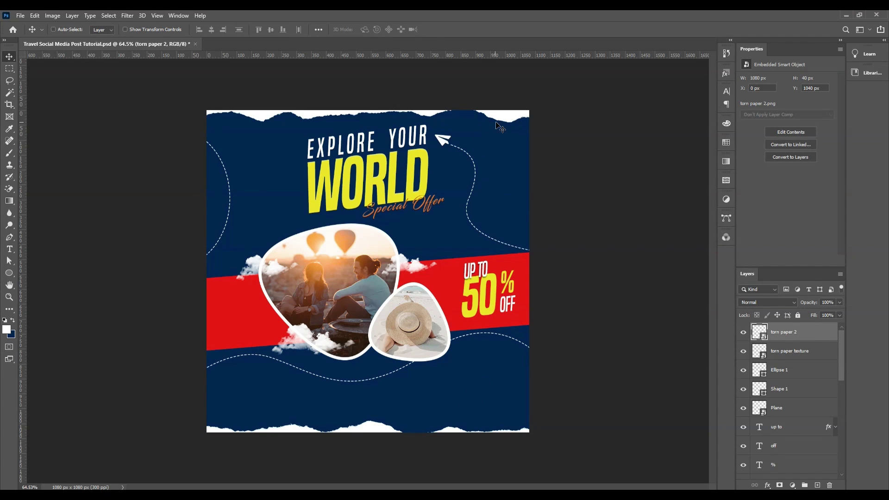
# Place the paper texture image over the whole canvas as the topmost layer
pyautogui.click(326, 494)
pyautogui.click(320, 214)
pyautogui.moveTo(172, 126); pyautogui.dragTo(375, 335)
pyautogui.press('Return')
# Blend the paper texture with Linear Burn at 48% opacity
pyautogui.click(767, 302)
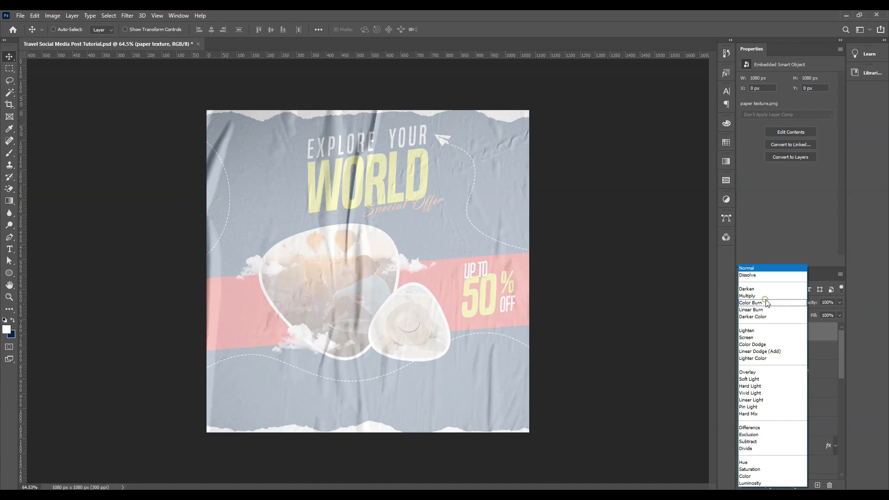
pyautogui.click(765, 309)
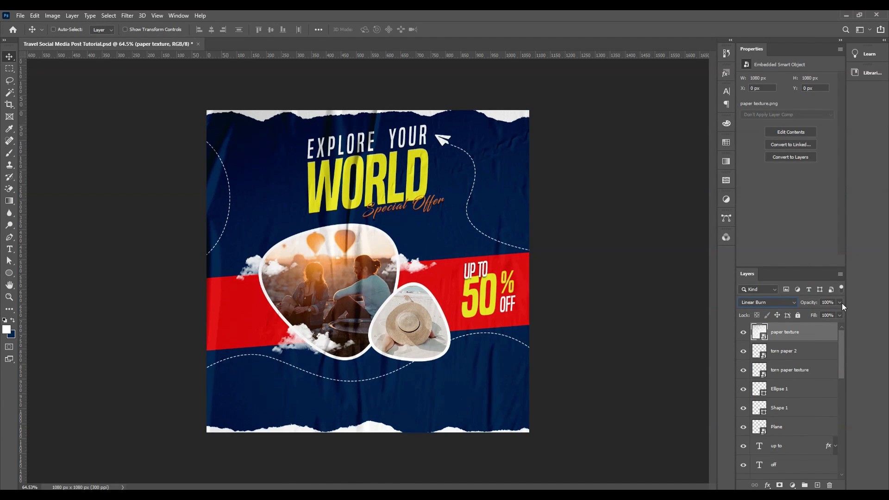
pyautogui.moveTo(826, 313); pyautogui.dragTo(816, 313)
pyautogui.click(803, 333)
# Move the photos, their polygon frames and the three clouds above the paper texture layer
pyautogui.scroll(-6, 799, 366)
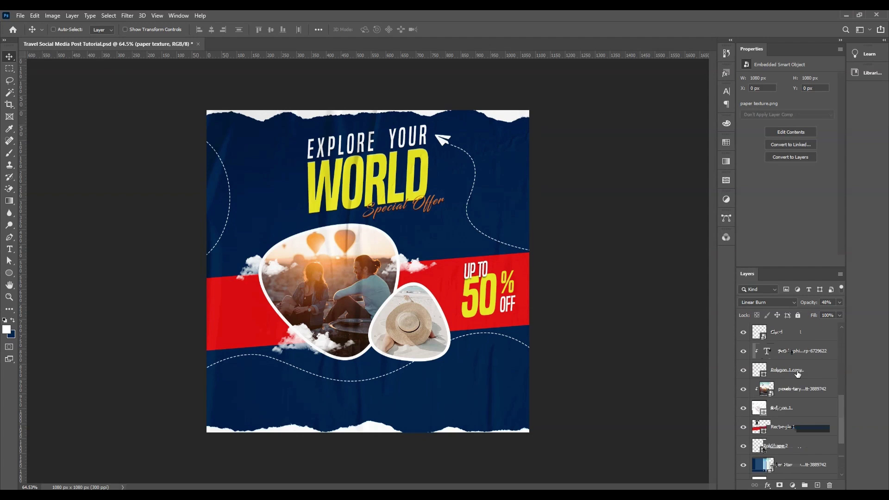
pyautogui.click(790, 414)
pyautogui.scroll(3, 795, 417)
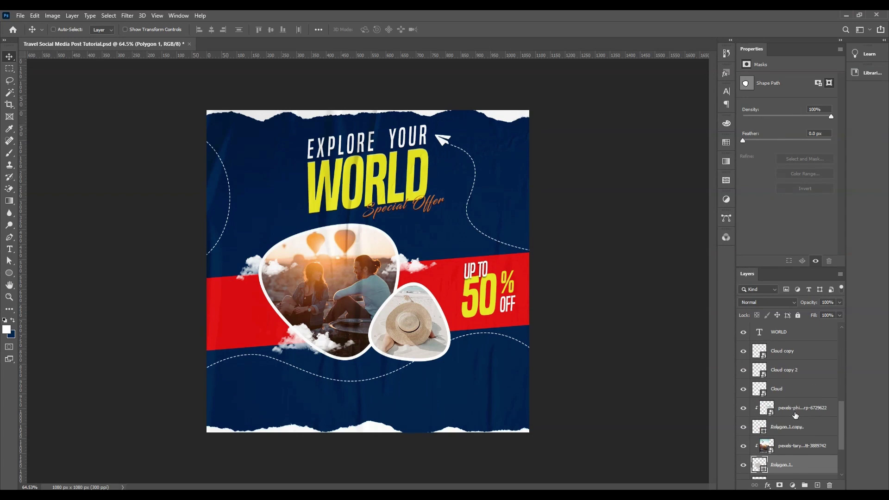
pyautogui.keyDown('shift'); pyautogui.click(793, 359); pyautogui.keyUp('shift')
pyautogui.scroll(-1, 818, 428)
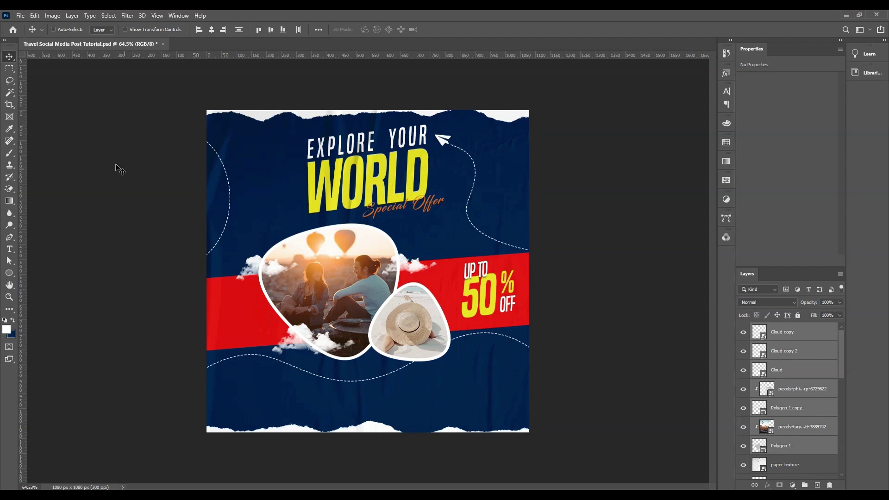
pyautogui.click(814, 341)
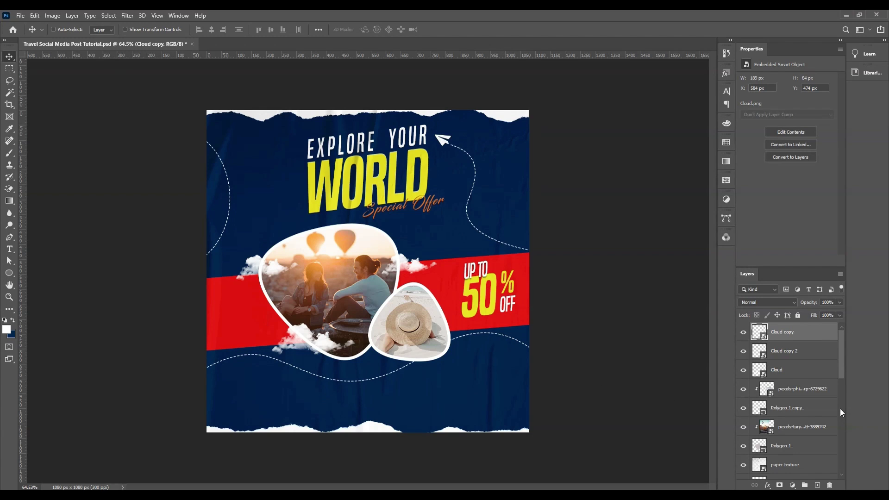
# Add the contact phone number as white Poppins Medium text near the canvas's lower-left corner
pyautogui.click(9, 249)
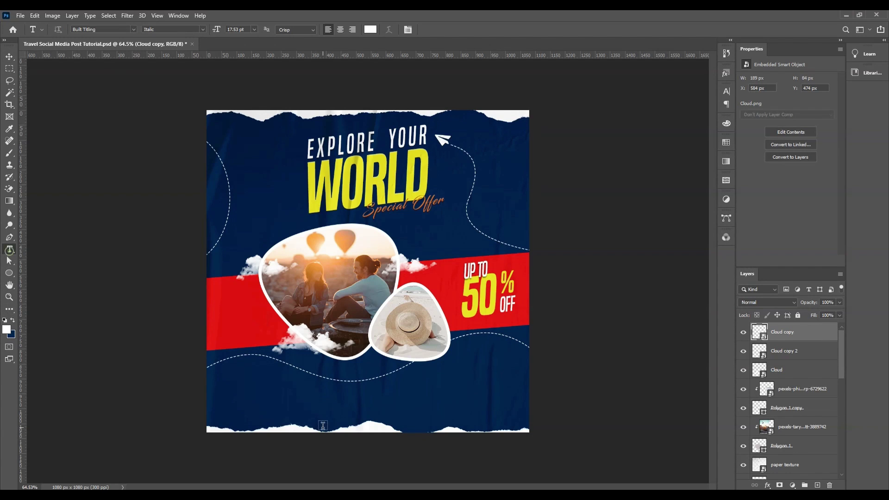
pyautogui.click(233, 406)
pyautogui.click(113, 29)
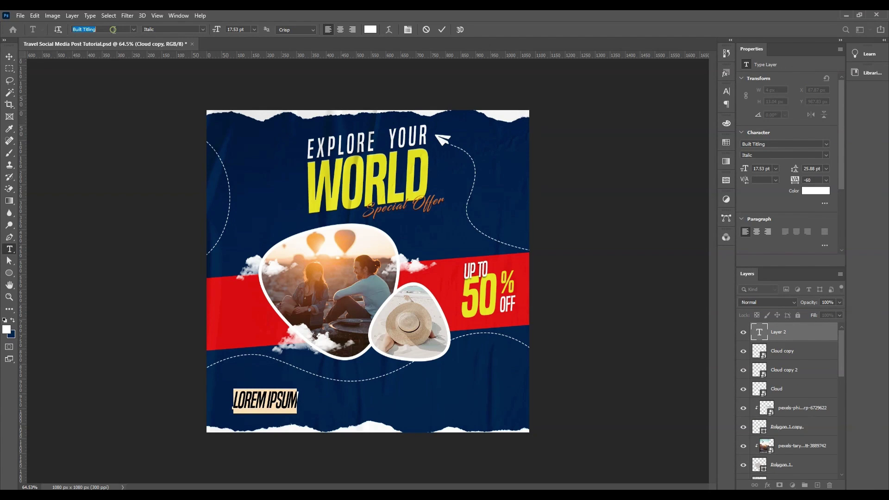
pyautogui.write('Poppins')
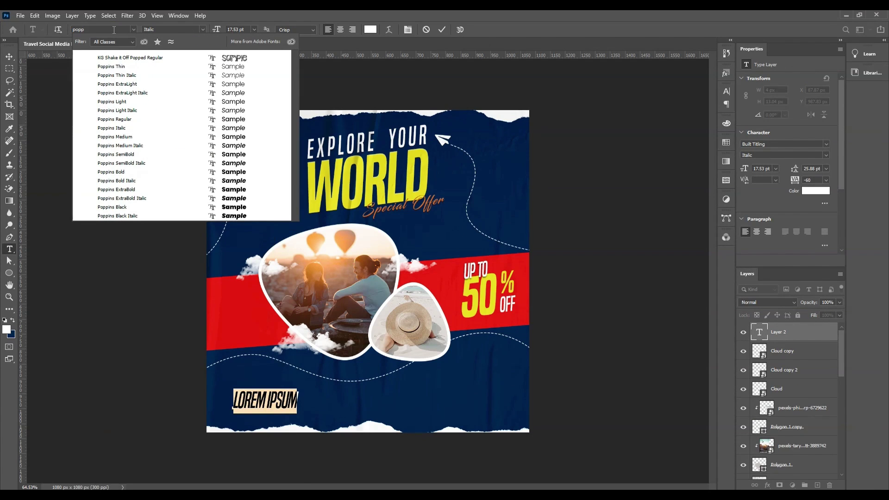
pyautogui.click(136, 137)
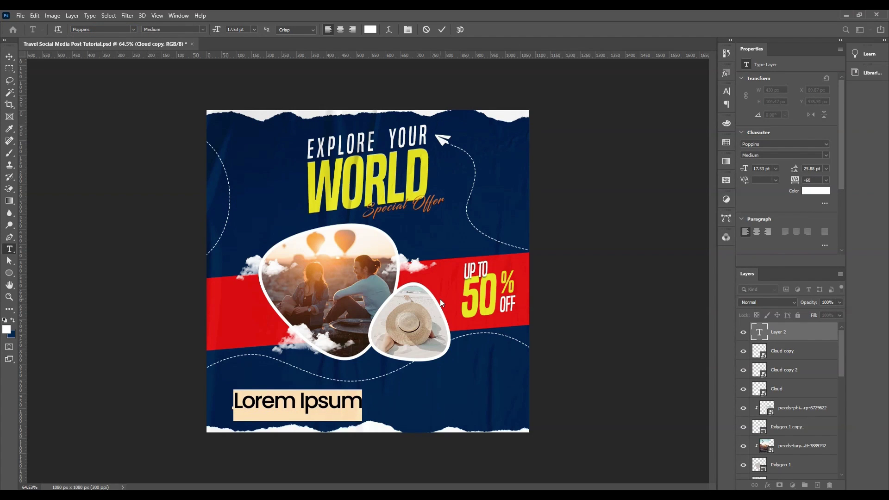
pyautogui.write('000')
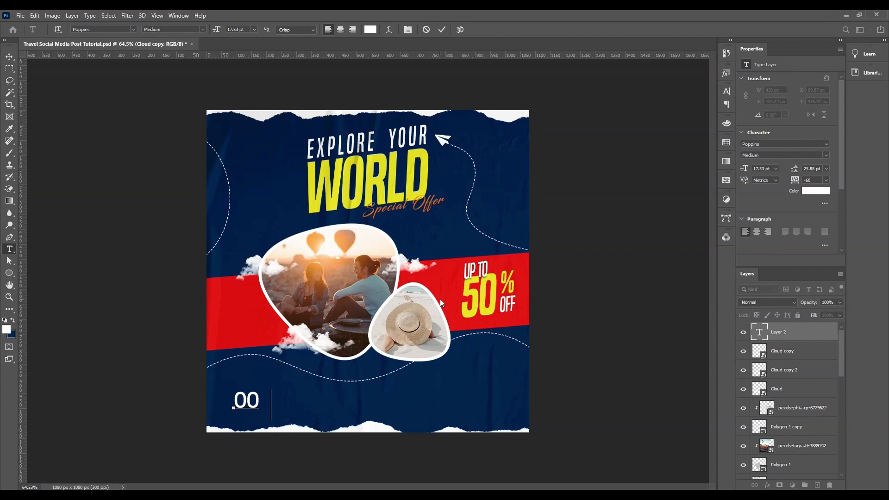
pyautogui.write('-111-4242')
pyautogui.hotkey('ctrl', 'Return')
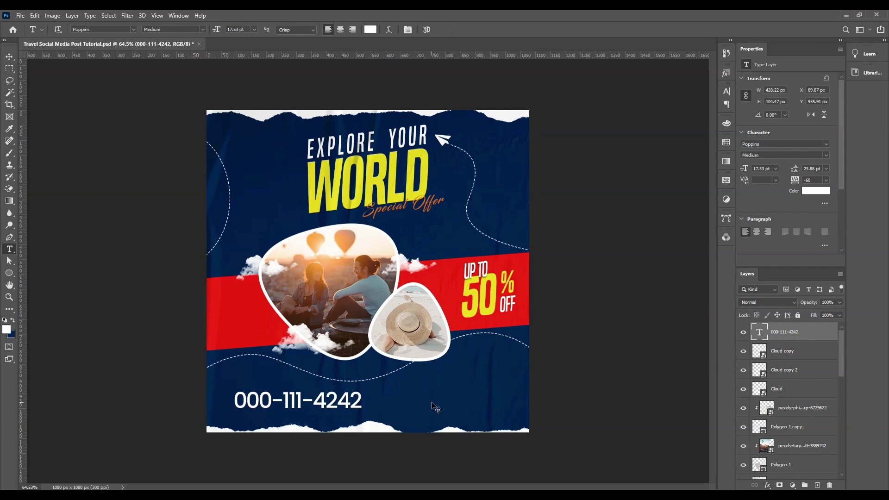
# Shrink the phone number text to 8.51 pt closer to the lower-left corner and set its tracking to 0
pyautogui.doubleClick(758, 332)
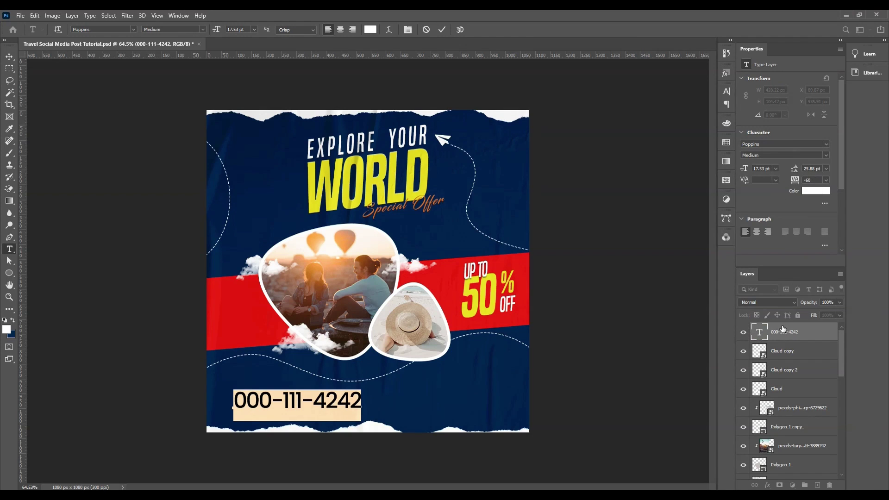
pyautogui.hotkey('ctrl', 't')
pyautogui.moveTo(309, 400); pyautogui.dragTo(280, 408)
pyautogui.press('Return')
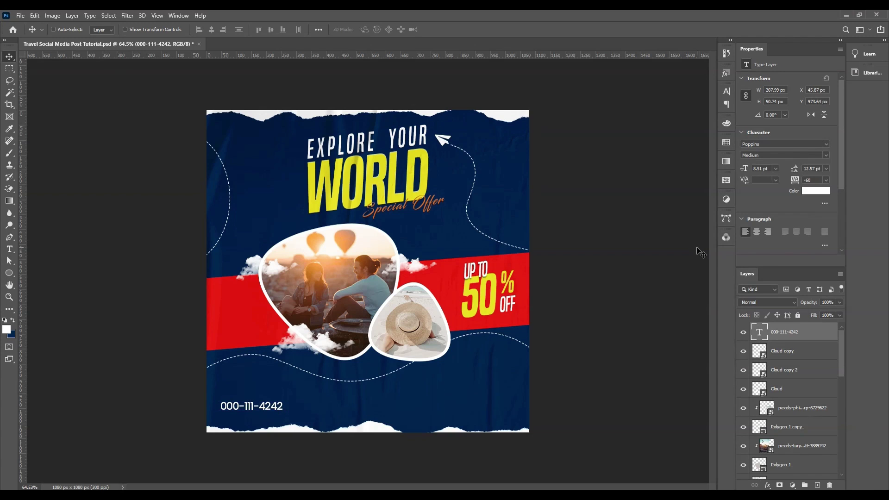
pyautogui.doubleClick(764, 335)
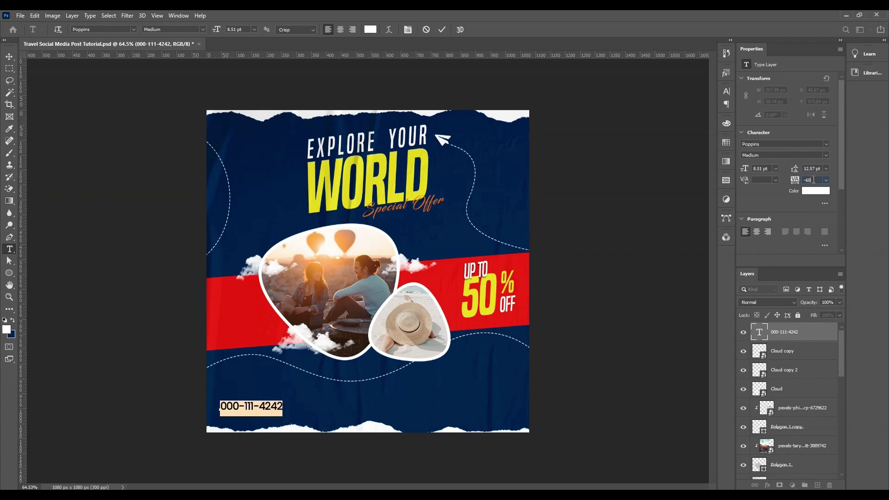
pyautogui.write('0')
pyautogui.press('Return')
# Scale the phone number text to 7.39 pt and place a duplicate of it directly underneath
pyautogui.click(824, 338)
pyautogui.press('v')
pyautogui.hotkey('ctrl', 't')
pyautogui.moveTo(291, 400); pyautogui.dragTo(262, 418)
pyautogui.press('Return')
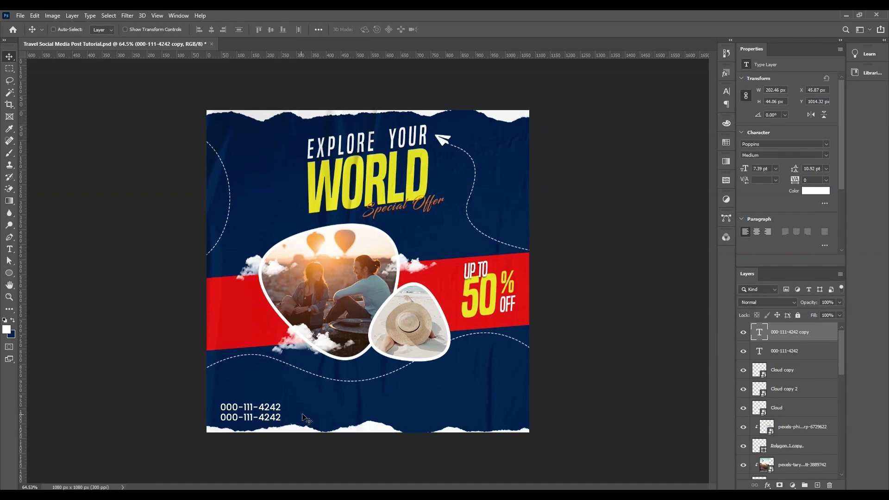
pyautogui.doubleClick(753, 333)
pyautogui.write('www')
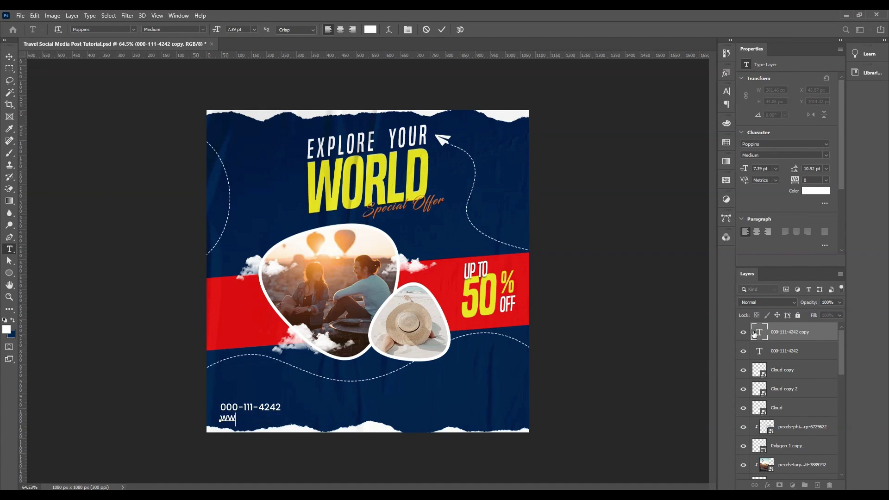
pyautogui.write('.mywebsite.com')
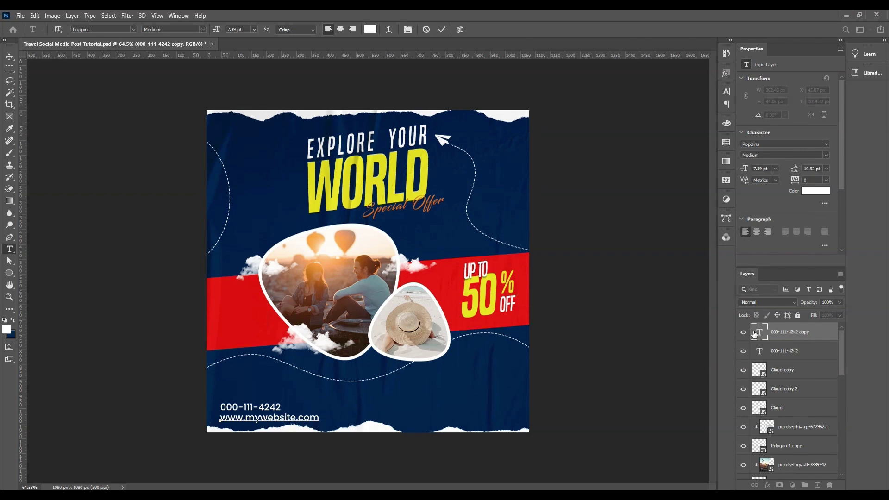
pyautogui.doubleClick(759, 332)
pyautogui.click(825, 155)
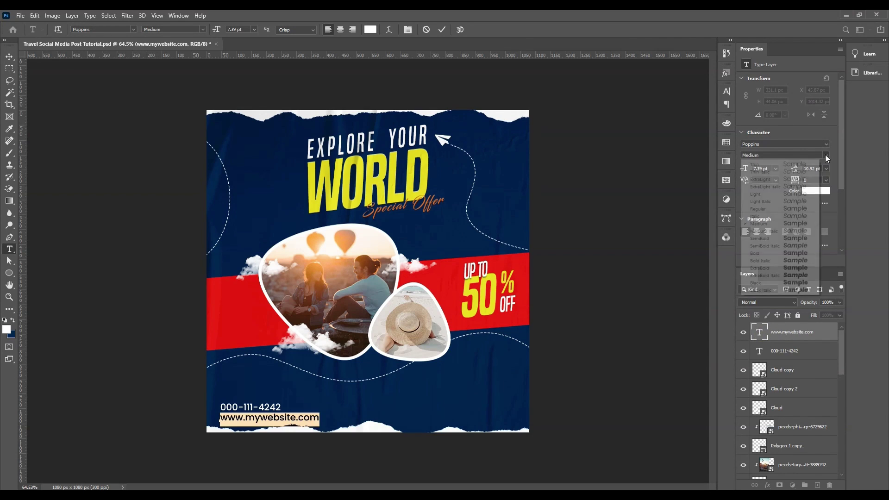
pyautogui.click(782, 194)
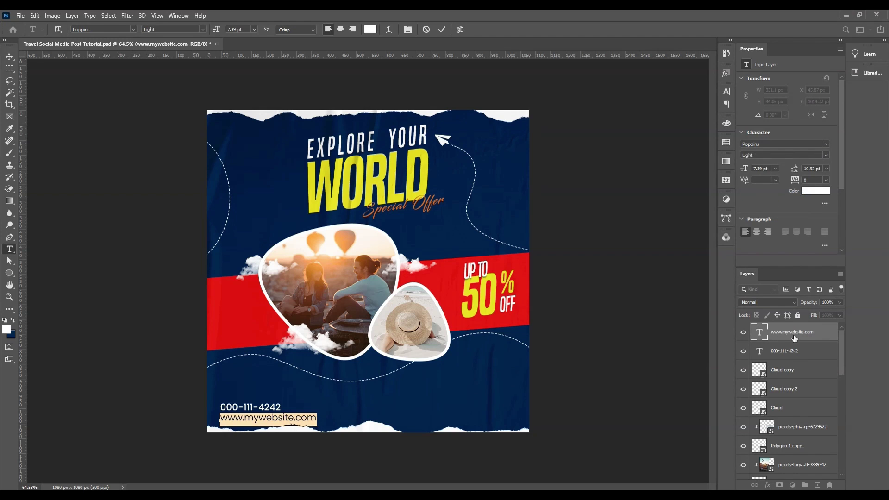
# Scale the website text to 4.65 pt to match the phone number's width and nudge it up closer beneath it
pyautogui.hotkey('ctrl', 't')
pyautogui.moveTo(317, 420); pyautogui.dragTo(284, 420)
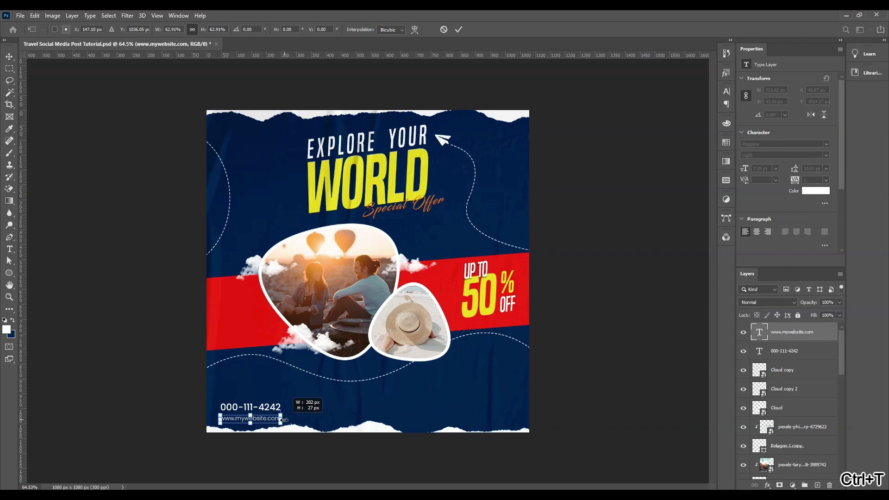
pyautogui.press('Return')
pyautogui.press('Up')
pyautogui.press('Up')
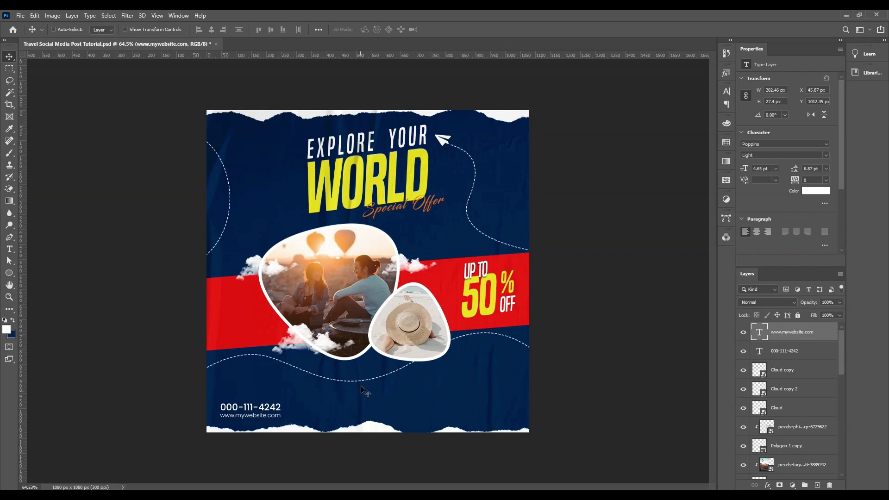
# Draw a white rectangle with no stroke, about 221 × 49 px, near the canvas's lower-right corner
pyautogui.moveTo(9, 274); pyautogui.dragTo(46, 276)
pyautogui.moveTo(452, 402); pyautogui.dragTo(518, 416)
pyautogui.click(137, 28)
pyautogui.click(85, 49)
pyautogui.click(103, 30)
pyautogui.click(47, 79)
pyautogui.press('v')
pyautogui.press('a')
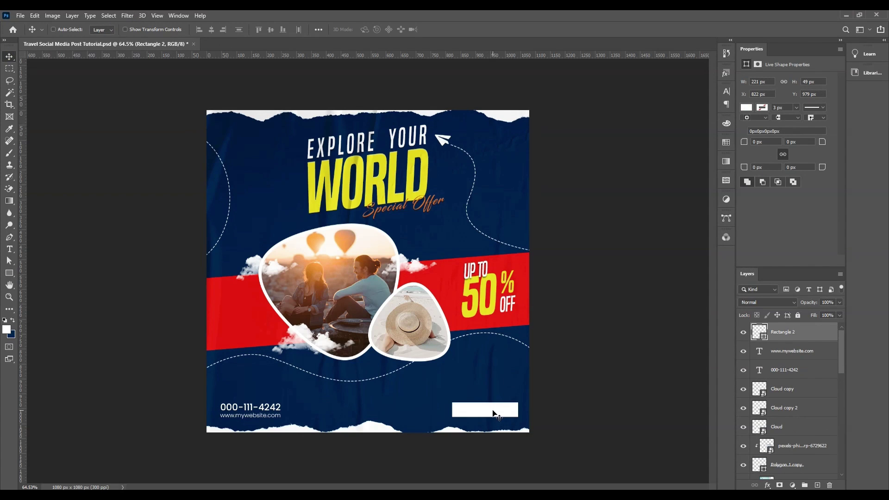
# Round the white rectangle's corners to 24.5 px and nudge it up to Y 976 px
pyautogui.moveTo(740, 146); pyautogui.dragTo(766, 144)
pyautogui.press('v')
pyautogui.press('Up')
pyautogui.press('Up')
pyautogui.press('Up')
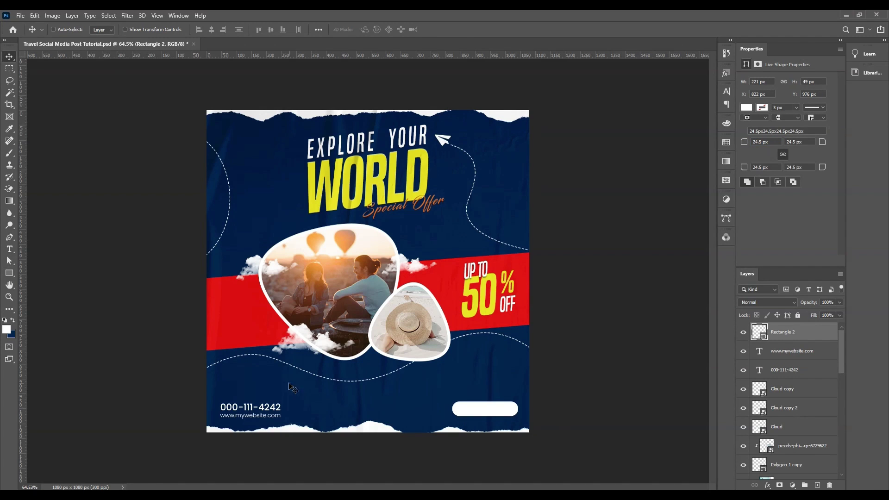
# Add the text "Book Now" above the white pill shape and set it in Poppins Medium
pyautogui.press('t')
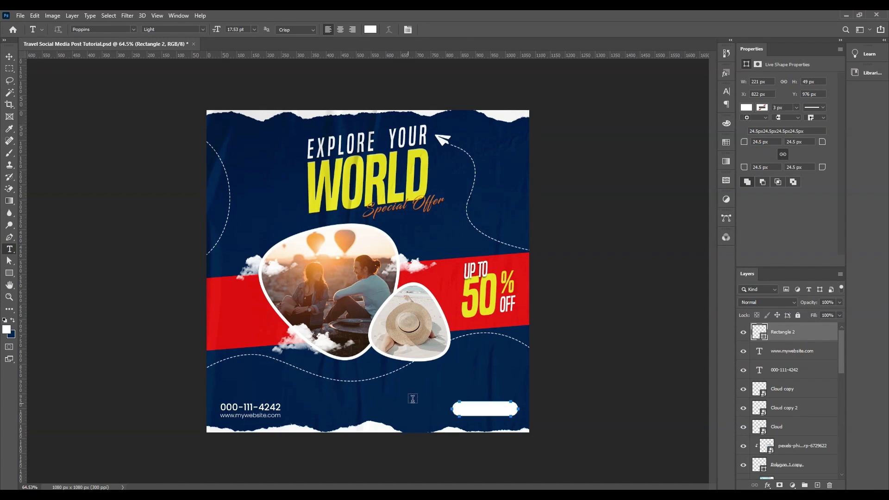
pyautogui.click(425, 384)
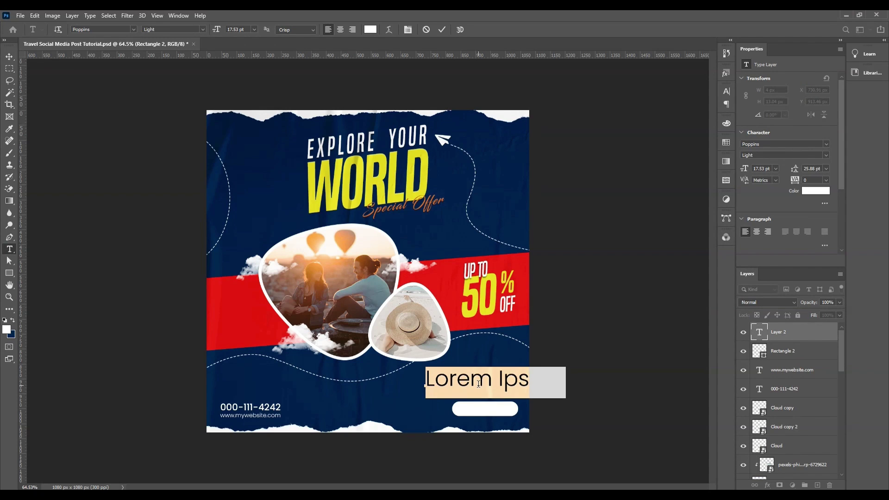
pyautogui.write('Bo')
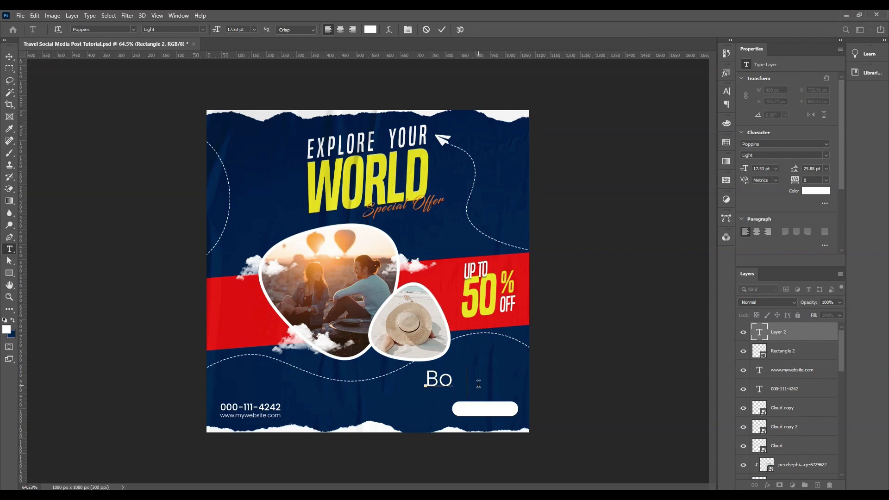
pyautogui.write('ok Now')
pyautogui.click(787, 341)
pyautogui.doubleClick(759, 332)
pyautogui.click(826, 156)
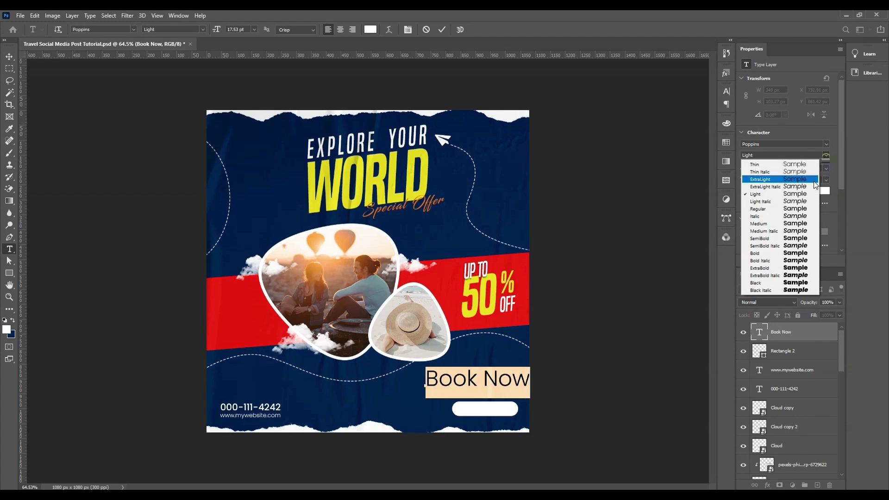
pyautogui.click(780, 226)
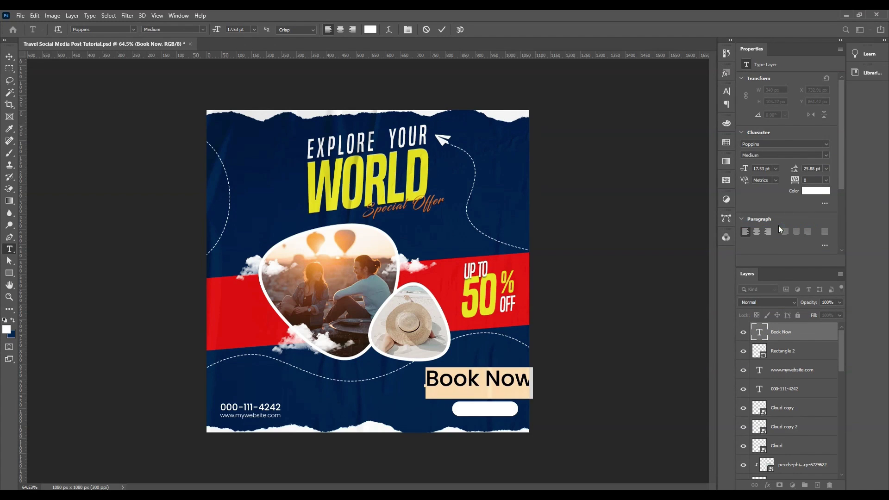
pyautogui.click(791, 331)
# Scale the Book Now text to 8.01 pt over the white pill and colour it with the background's navy blue
pyautogui.hotkey('ctrl', 't')
pyautogui.moveTo(532, 369); pyautogui.dragTo(494, 415)
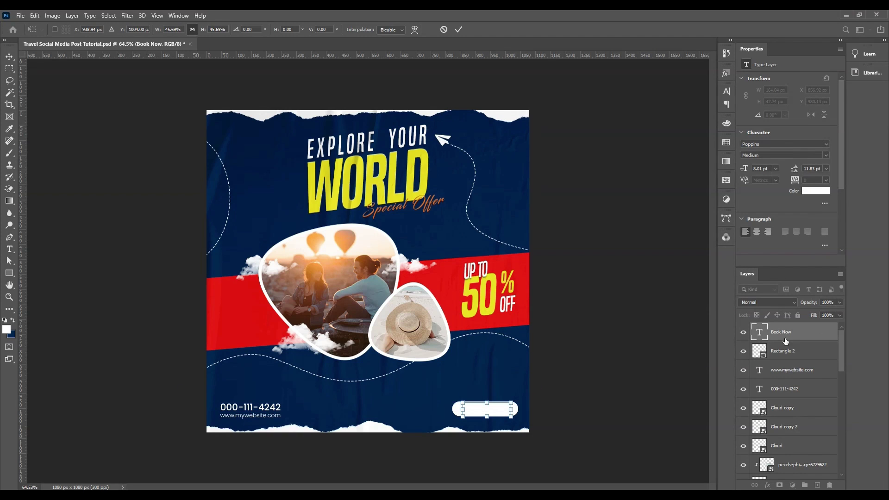
pyautogui.press('Return')
pyautogui.click(815, 191)
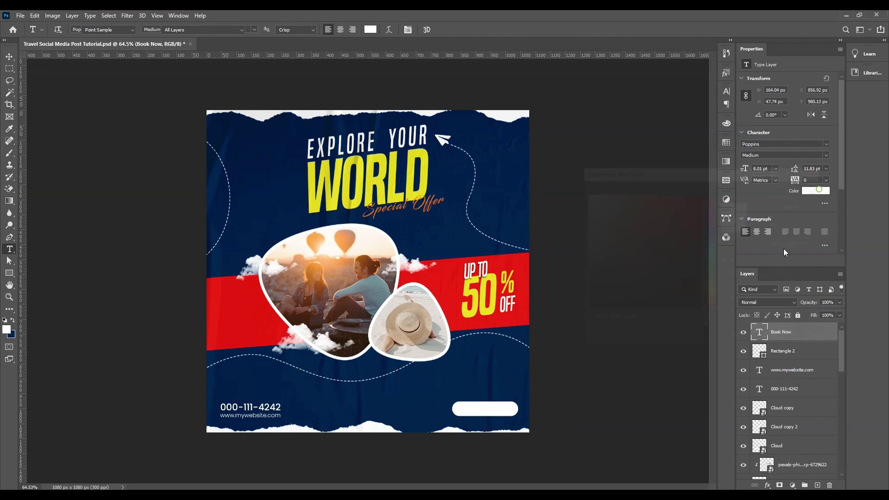
pyautogui.click(468, 382)
pyautogui.press('Return')
# Nudge the Book Now text down and left inside the pill and scale it to 6.91 pt
pyautogui.press('v')
pyautogui.press('Down')
pyautogui.press('Down')
pyautogui.press('Down')
pyautogui.press('Left')
pyautogui.press('Left')
pyautogui.hotkey('ctrl', 't')
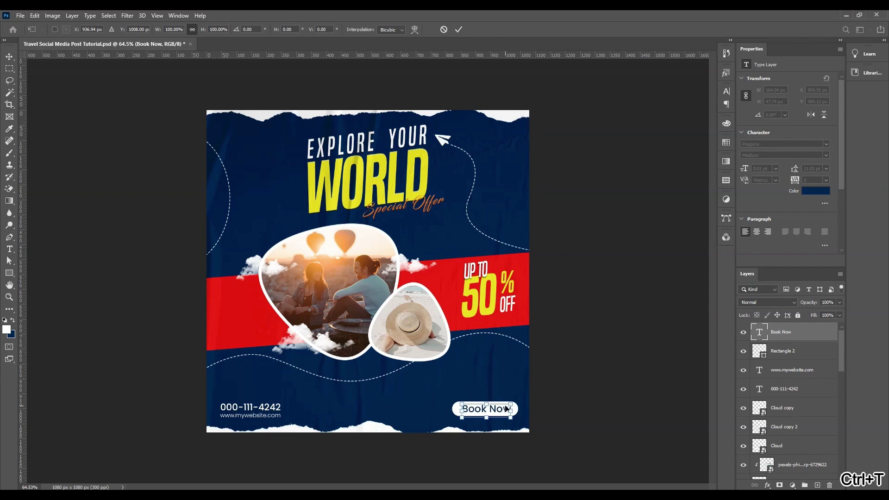
pyautogui.moveTo(509, 406); pyautogui.dragTo(507, 408)
pyautogui.press('Return')
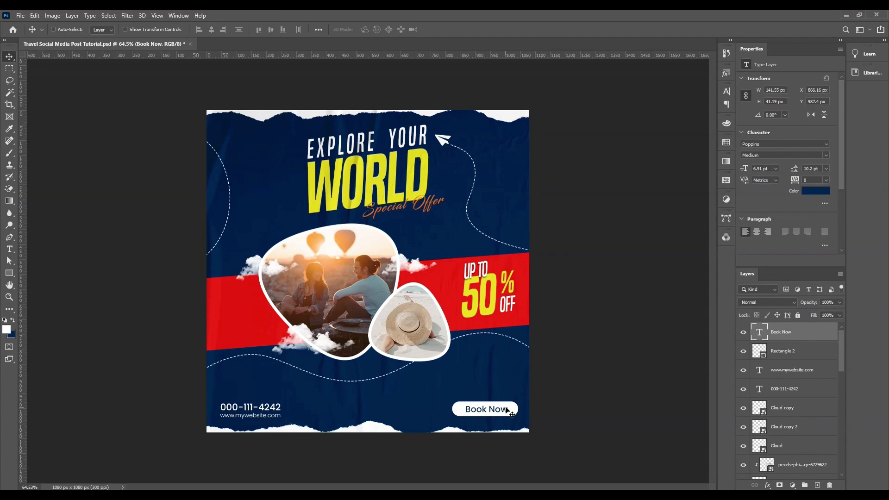
# Group the Book Now text with its white pill shape and name the group "Book Now CTA"
pyautogui.keyDown('ctrl'); pyautogui.click(774, 360); pyautogui.keyUp('ctrl')
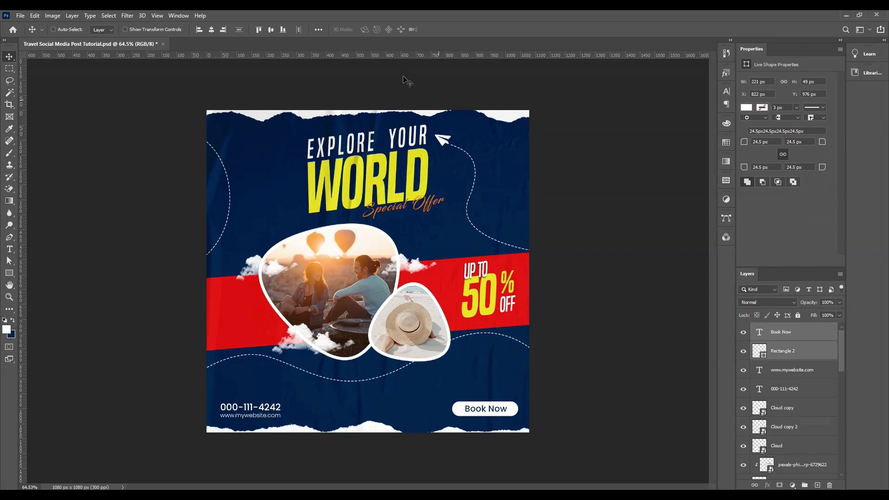
pyautogui.keyDown('ctrl'); pyautogui.click(799, 336); pyautogui.keyUp('ctrl')
pyautogui.keyDown('ctrl'); pyautogui.click(799, 337); pyautogui.keyUp('ctrl')
pyautogui.click(805, 485)
pyautogui.doubleClick(778, 327)
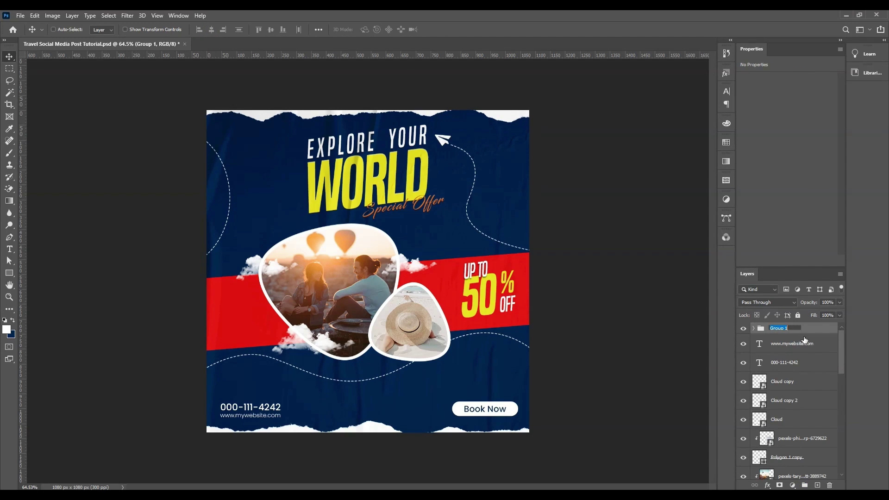
pyautogui.write('Book Now Button')
pyautogui.press('Return')
pyautogui.doubleClick(788, 328)
pyautogui.write('Book Now CTA')
# Group the website and phone number text layers and name the group "Contact"
pyautogui.click(812, 344)
pyautogui.keyDown('ctrl'); pyautogui.click(796, 362); pyautogui.keyUp('ctrl')
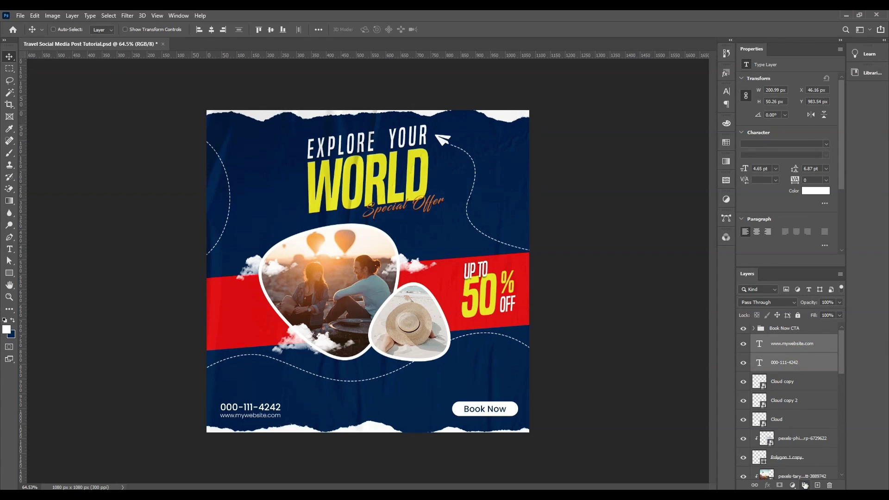
pyautogui.click(804, 484)
pyautogui.doubleClick(779, 339)
pyautogui.write('Contact')
pyautogui.press('Return')
# Group the three cloud layers and name the group "Clouds"
pyautogui.scroll(-1, 813, 354)
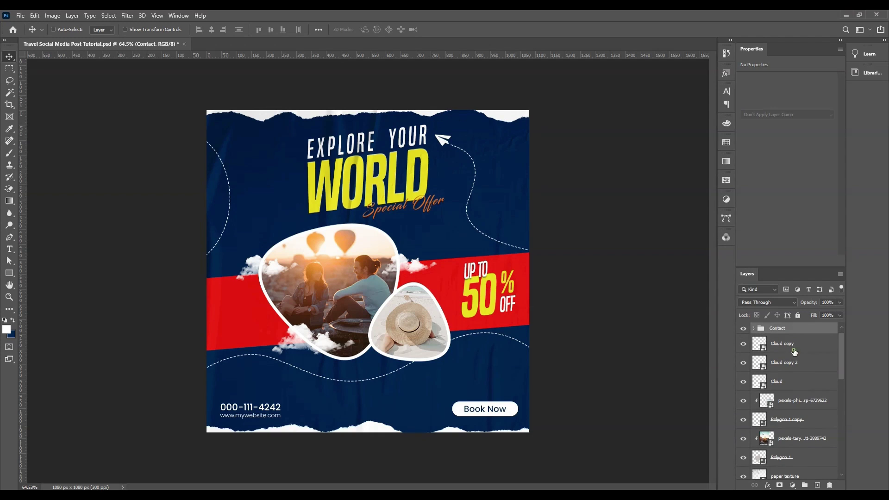
pyautogui.click(794, 348)
pyautogui.keyDown('shift'); pyautogui.click(798, 389); pyautogui.keyUp('shift')
pyautogui.hotkey('ctrl', 'g')
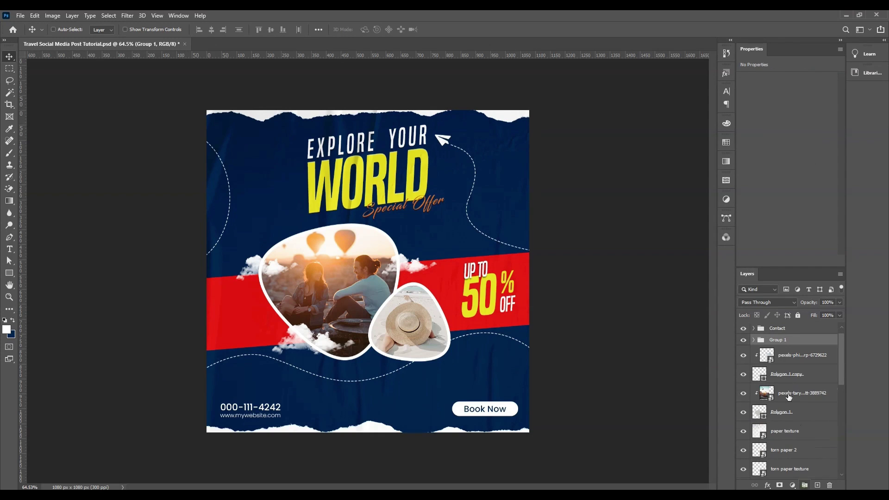
pyautogui.write('Clouds')
pyautogui.press('Return')
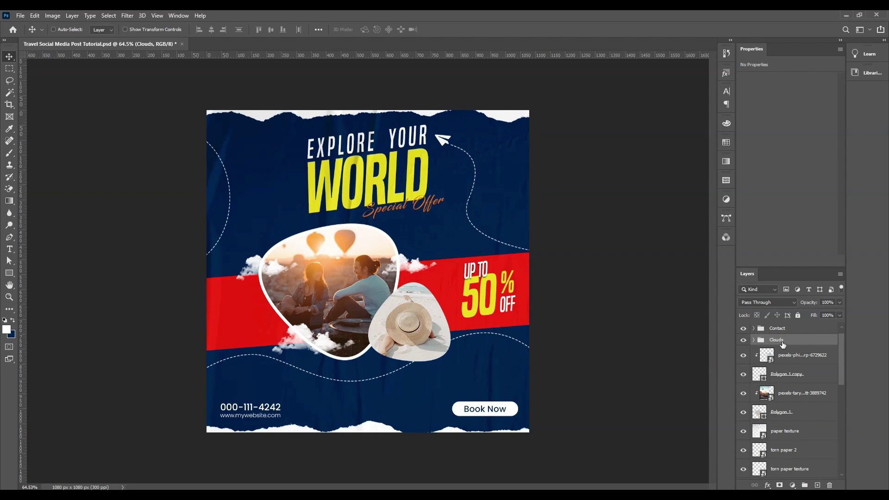
# Group the hat photo with its clipping shape, Polygon 1 copy, and name the group "Image 2"
pyautogui.click(783, 361)
pyautogui.scroll(-1, 791, 383)
pyautogui.keyDown('shift'); pyautogui.click(793, 356); pyautogui.keyUp('shift')
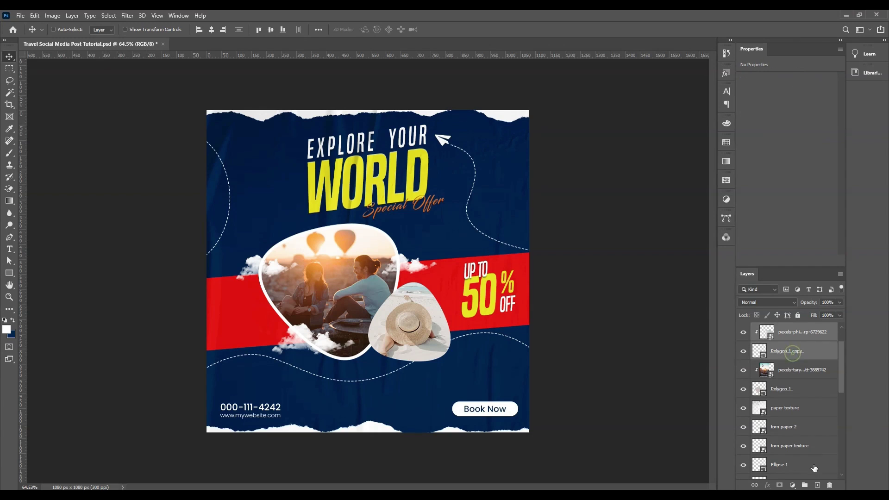
pyautogui.click(804, 484)
pyautogui.click(743, 328)
pyautogui.click(743, 328)
pyautogui.doubleClick(778, 329)
pyautogui.write('Im')
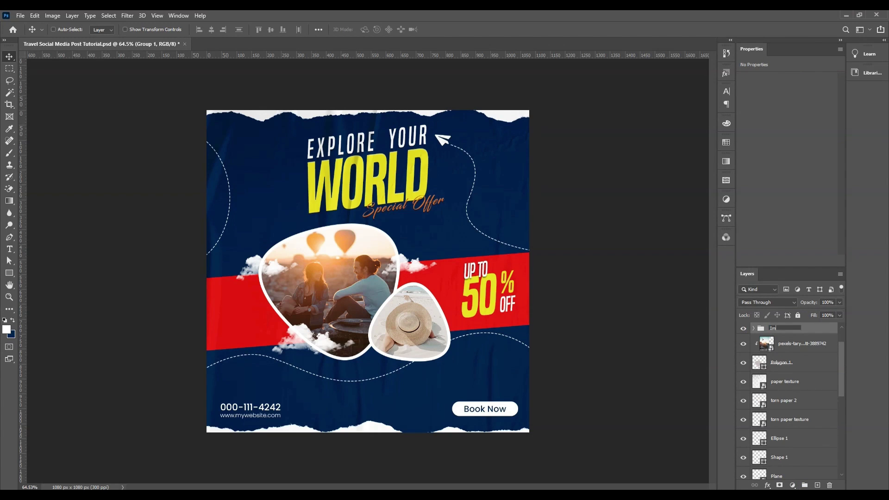
pyautogui.write('age 2')
pyautogui.press('Return')
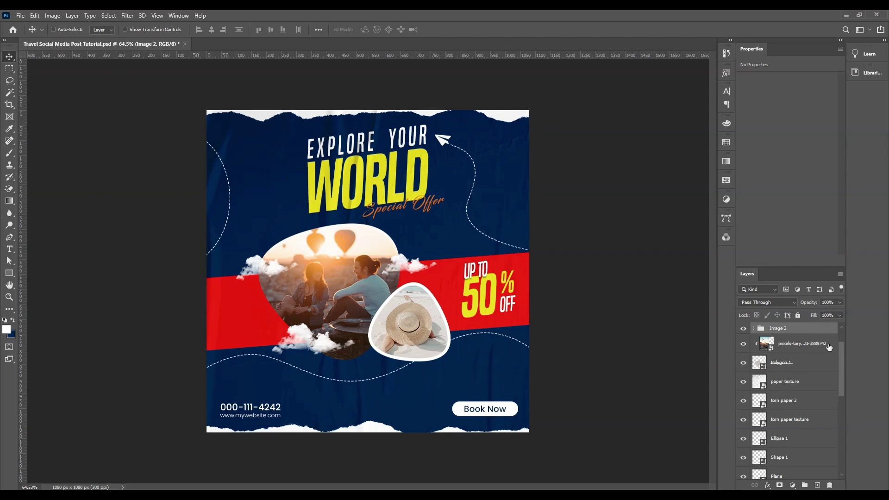
# Group the couple photo with its clipping shape, Polygon 1, and name the group "Image 1"
pyautogui.click(797, 348)
pyautogui.keyDown('shift'); pyautogui.click(799, 371); pyautogui.keyUp('shift')
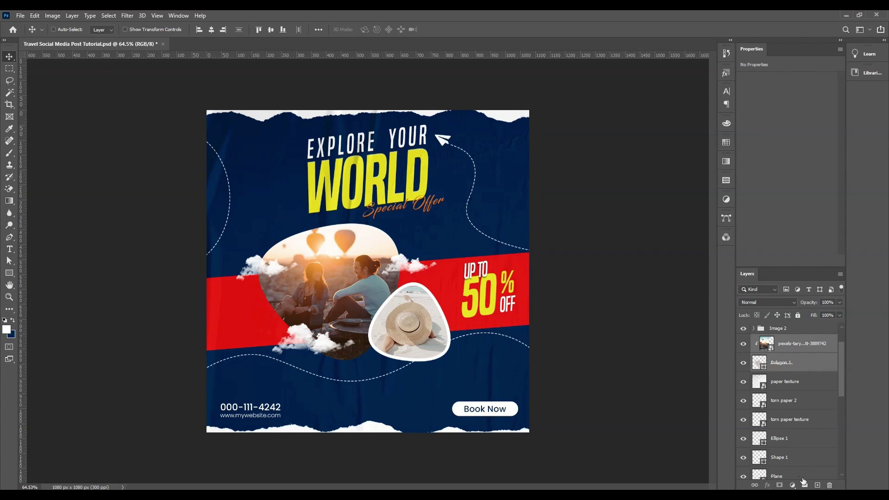
pyautogui.hotkey('ctrl', 'g')
pyautogui.doubleClick(800, 342)
pyautogui.write('Image 1')
pyautogui.click(802, 356)
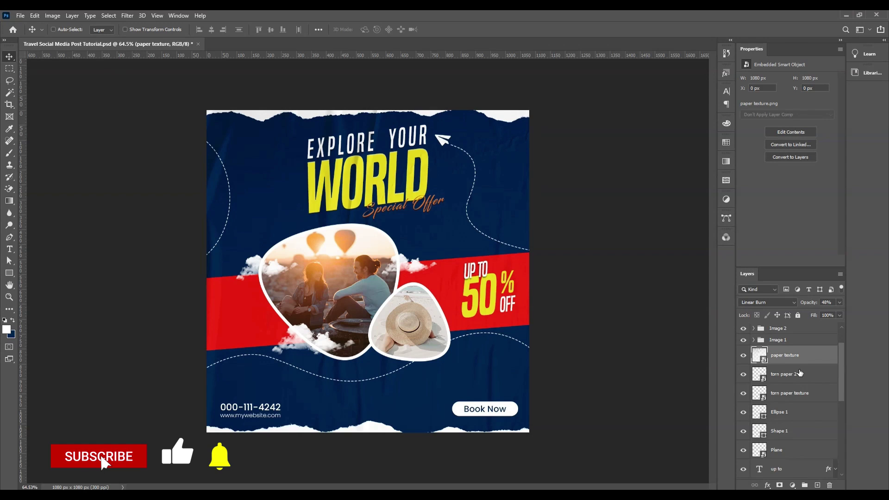
# Group the up to, off, % and 50 text layers and name the group "50% Off"
pyautogui.scroll(-1, 800, 372)
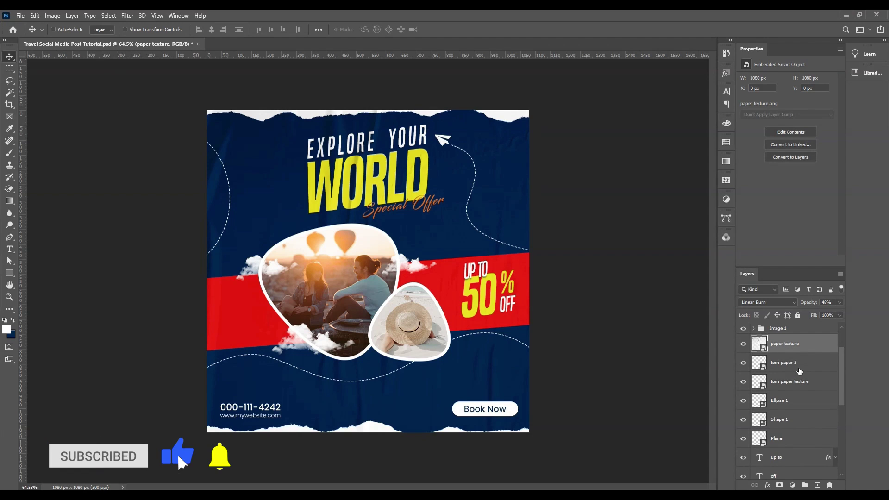
pyautogui.scroll(-1, 799, 371)
pyautogui.scroll(-3, 797, 370)
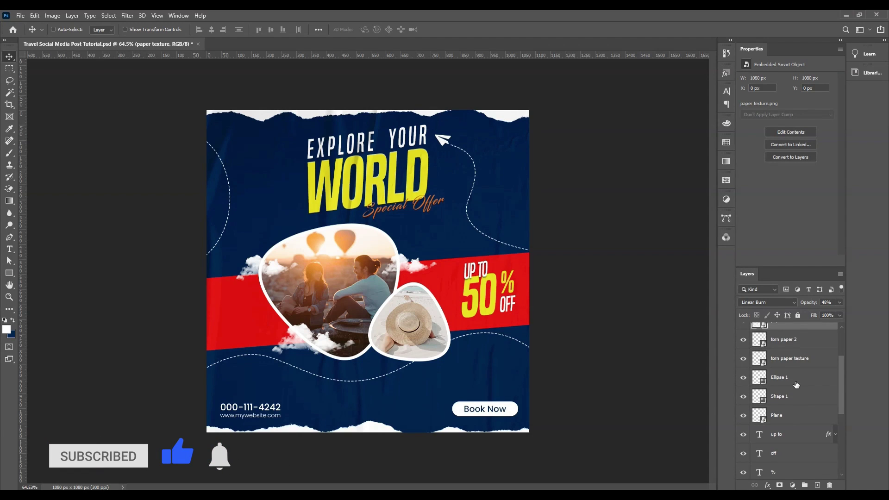
pyautogui.scroll(-2, 795, 383)
pyautogui.click(789, 365)
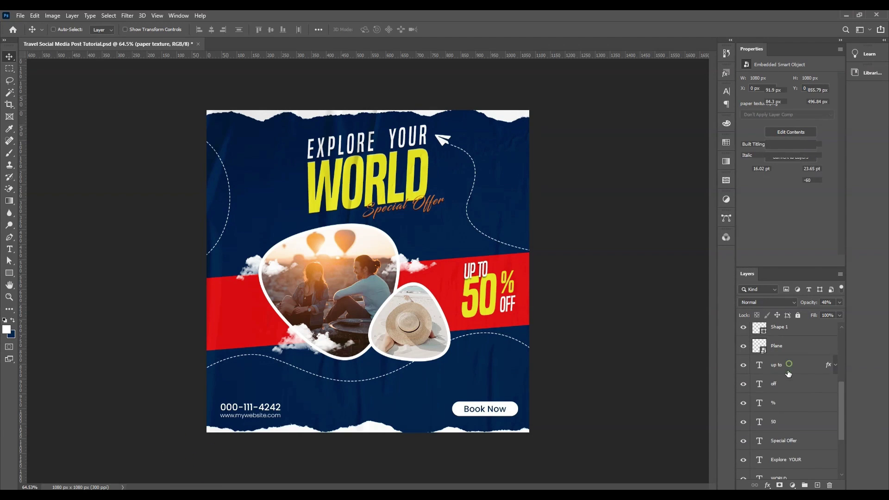
pyautogui.keyDown('shift'); pyautogui.click(787, 422); pyautogui.keyUp('shift')
pyautogui.click(801, 485)
pyautogui.doubleClick(796, 362)
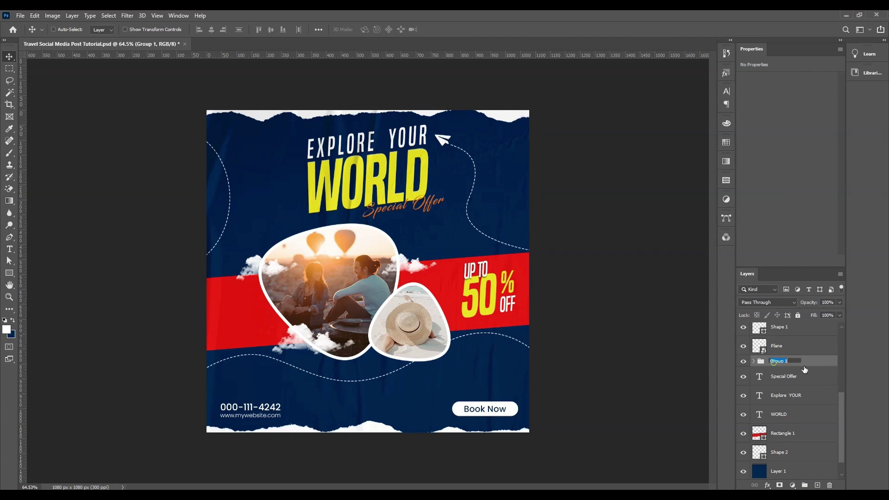
pyautogui.write('50% Off')
pyautogui.press('Return')
# Group the Special Offer, Explore YOUR and WORLD text layers and name the group "Explore World"
pyautogui.click(799, 377)
pyautogui.keyDown('shift'); pyautogui.click(799, 413); pyautogui.keyUp('shift')
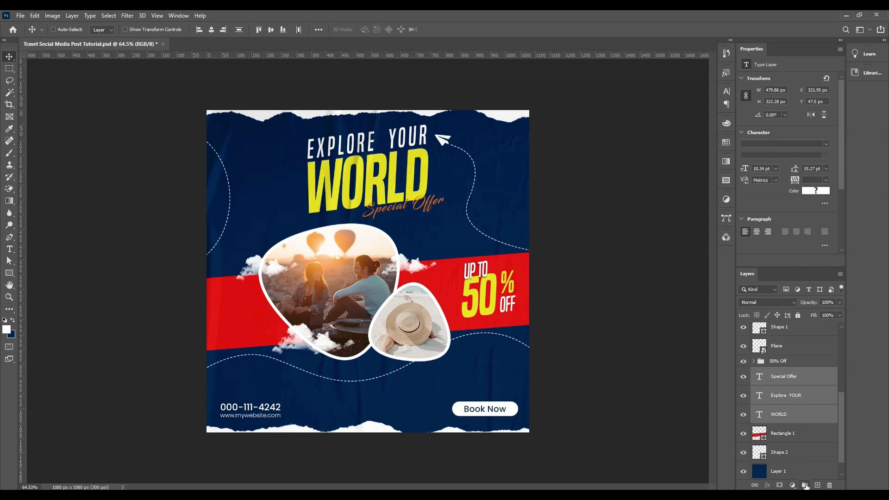
pyautogui.click(805, 486)
pyautogui.doubleClick(777, 399)
pyautogui.write('Explore World')
pyautogui.press('Return')
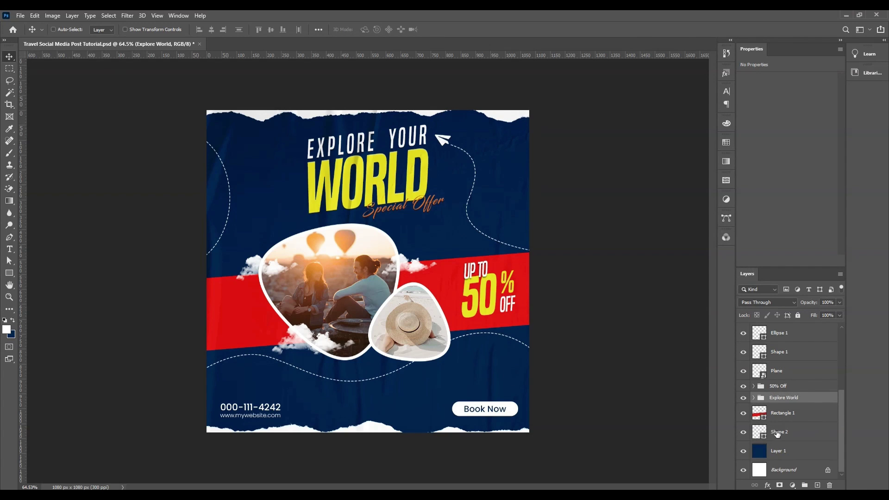
# Group the Rectangle 1, Shape 2 and Layer 1 layers and name the group "BG"
pyautogui.scroll(3, 785, 438)
pyautogui.scroll(-3, 786, 438)
pyautogui.click(786, 414)
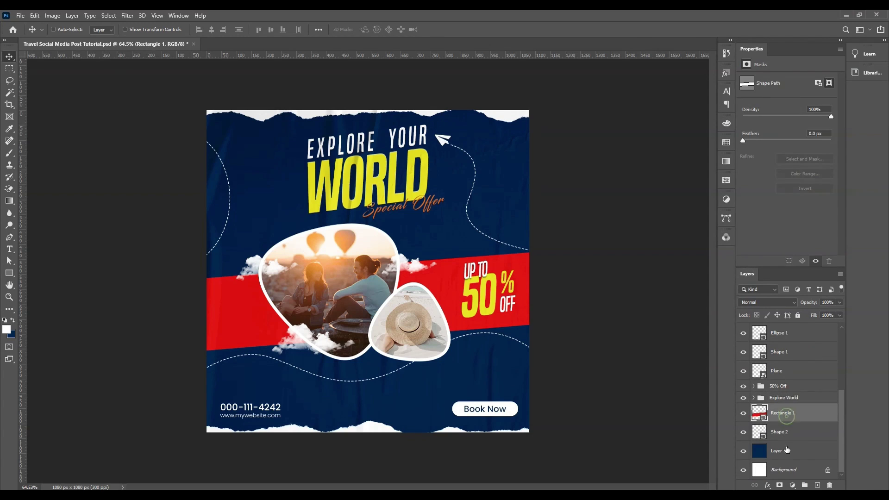
pyautogui.keyDown('shift'); pyautogui.click(786, 449); pyautogui.keyUp('shift')
pyautogui.click(805, 485)
pyautogui.doubleClick(779, 455)
pyautogui.write('BG')
pyautogui.press('Return')
# Group the Plane, Shape 1 and Ellipse 1 layers and name the group "Shapes"
pyautogui.scroll(1, 810, 454)
pyautogui.click(798, 456)
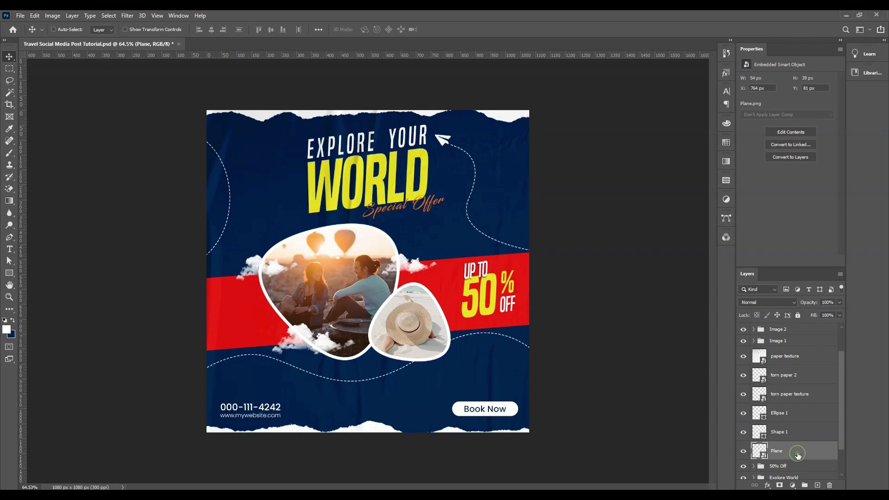
pyautogui.scroll(1, 791, 430)
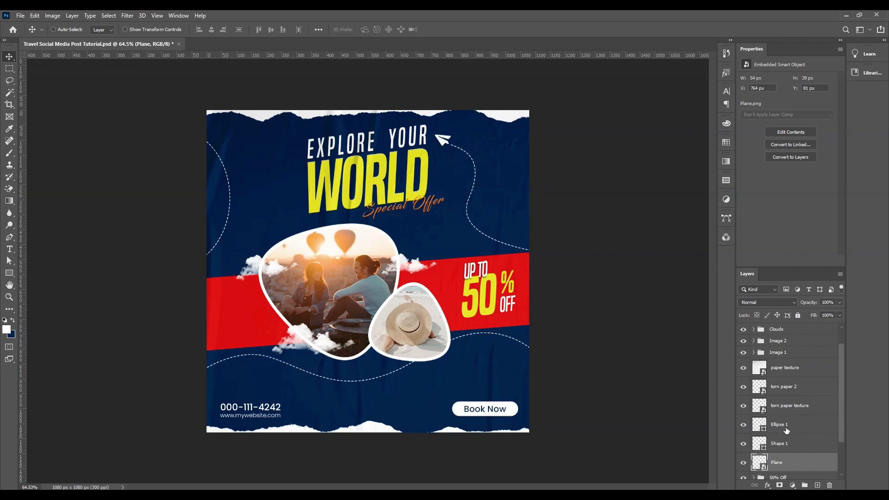
pyautogui.keyDown('shift'); pyautogui.click(786, 430); pyautogui.keyUp('shift')
pyautogui.click(804, 486)
pyautogui.doubleClick(780, 421)
pyautogui.write('Shapes')
pyautogui.press('Return')
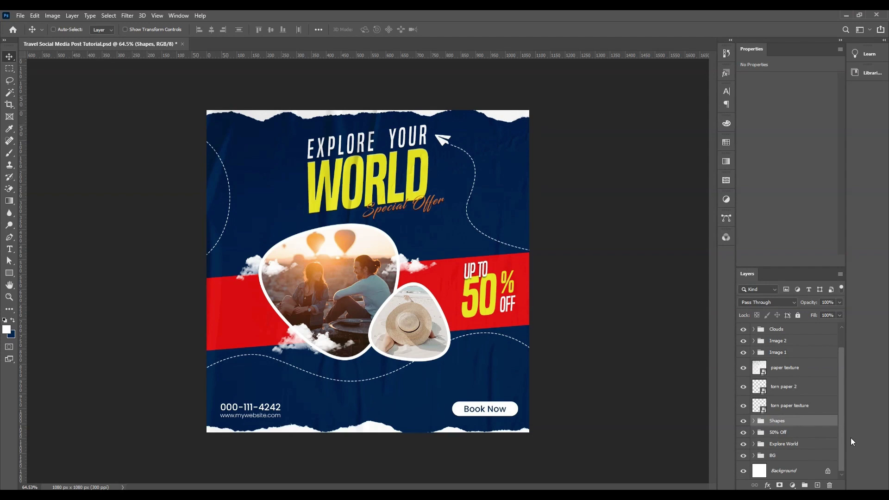
# Group the paper texture and both torn paper layers and name the group "Paper Texture"
pyautogui.click(803, 402)
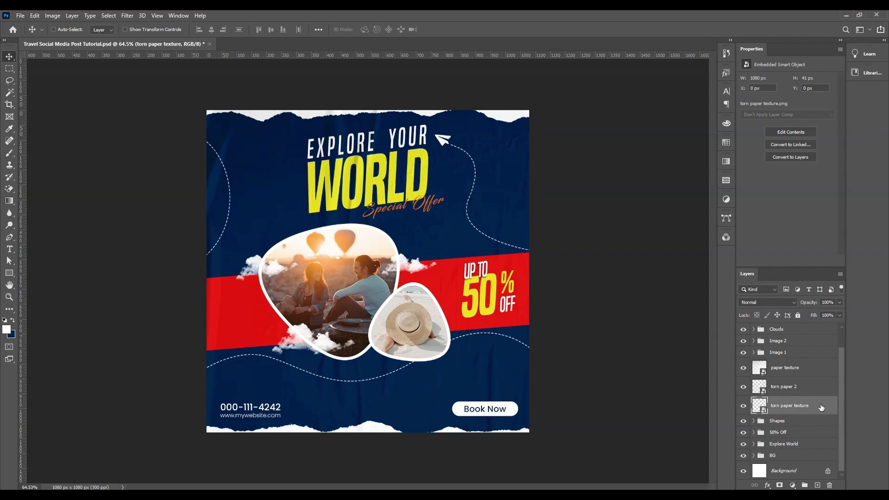
pyautogui.keyDown('shift'); pyautogui.click(791, 376); pyautogui.keyUp('shift')
pyautogui.click(804, 485)
pyautogui.doubleClick(780, 386)
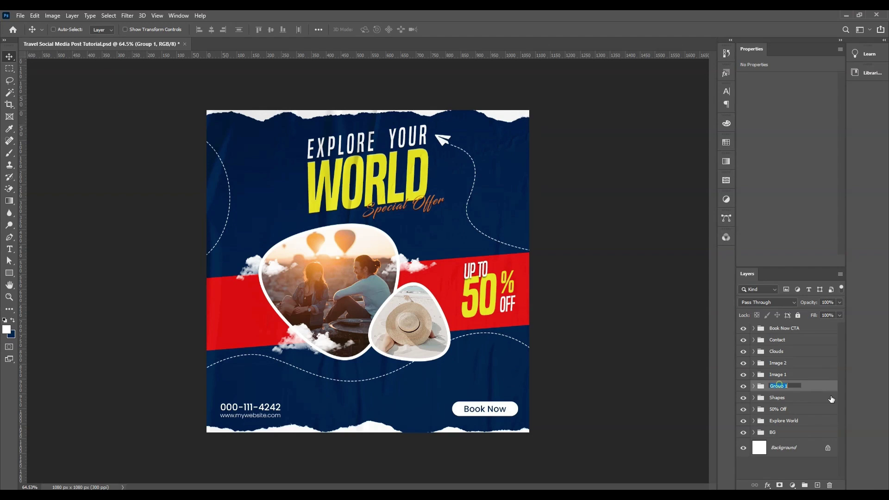
pyautogui.write('Paper Texture')
pyautogui.press('Return')
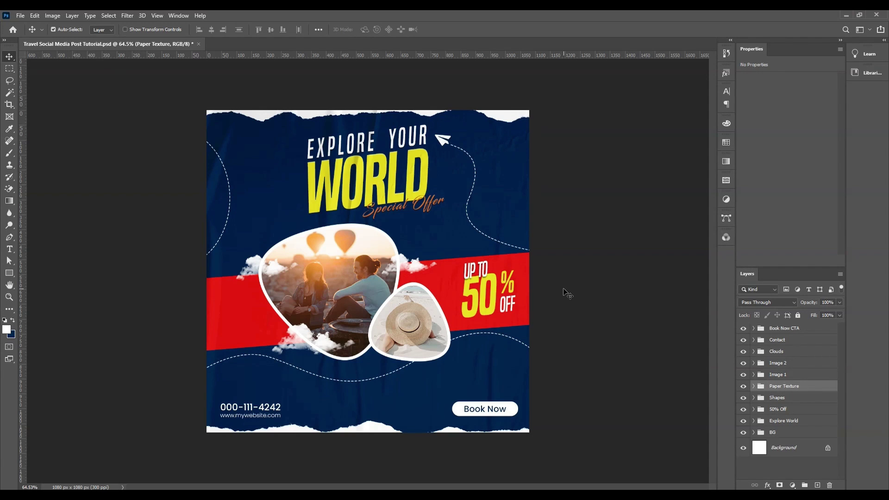
# Save the document in Photoshop format with Maximize Compatibility enabled
pyautogui.hotkey('ctrl', 's')
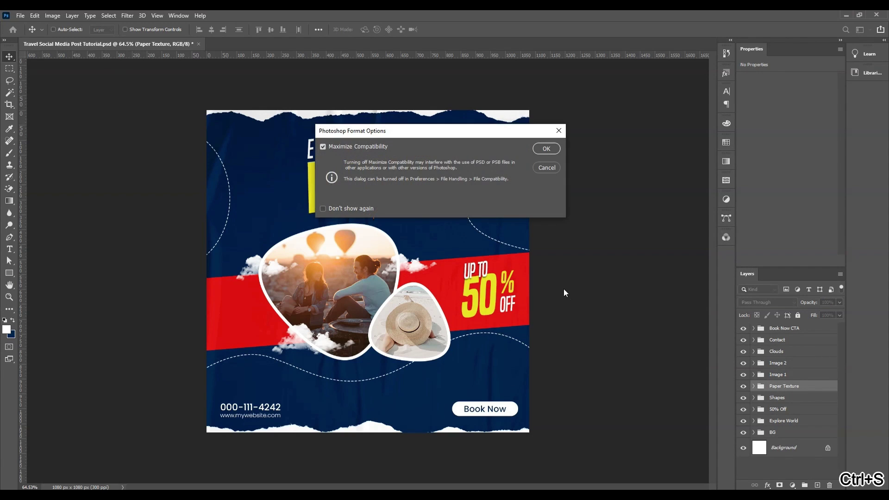
pyautogui.click(549, 152)
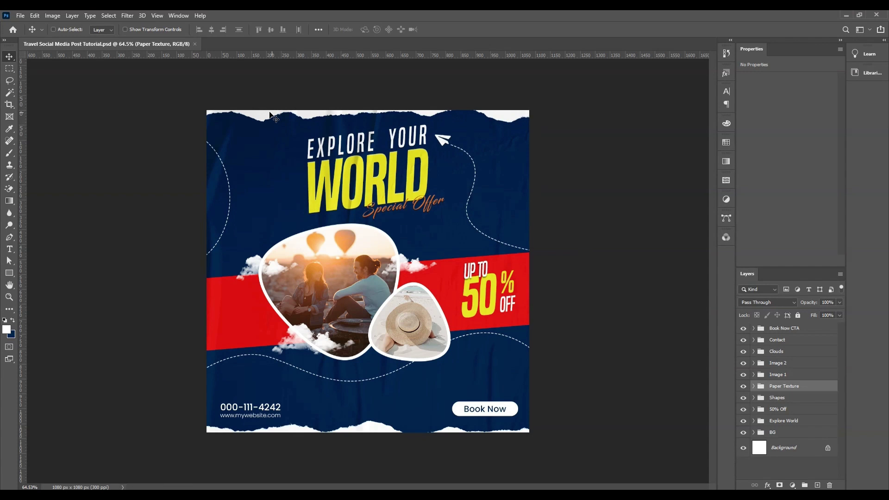